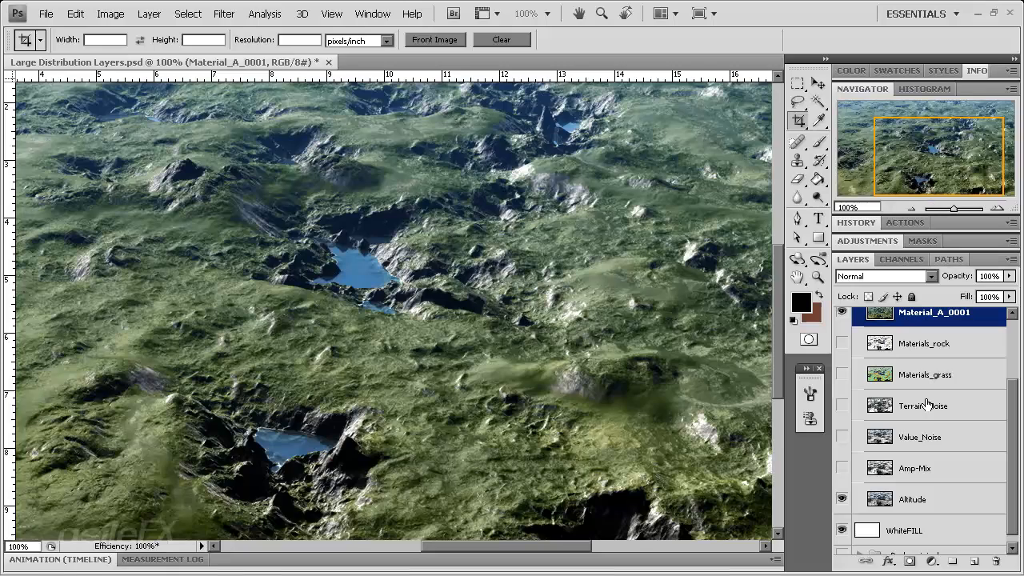
- Hide the Material_A_0001 layer and show Amp-Mix, Value_Noise, Terrain_Noise, Materials_grass and Materials_rock one after another
click(842, 313)
click(842, 468)
click(841, 436)
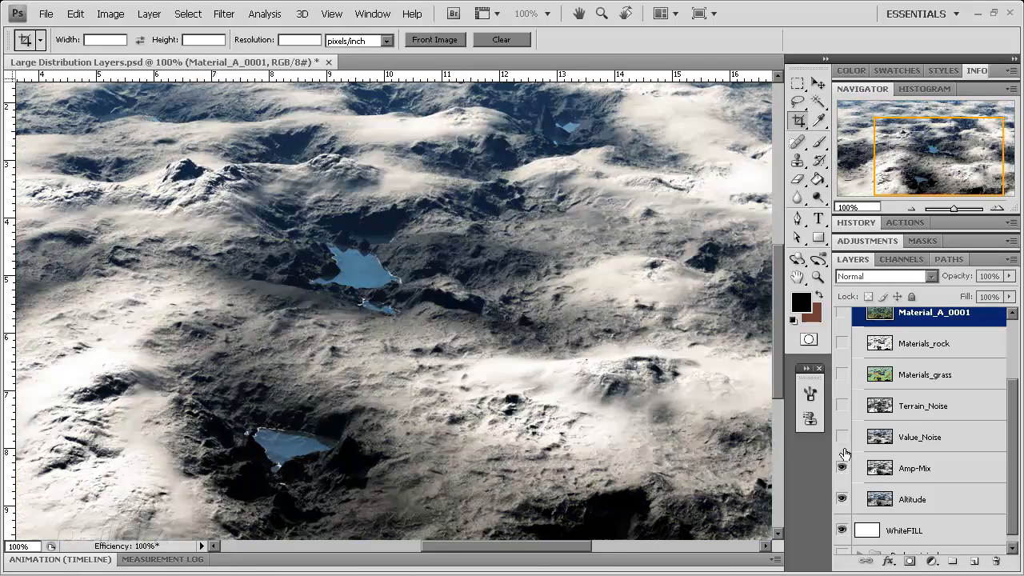
click(841, 405)
click(841, 374)
click(841, 343)
- Hide the layers from Materials_rock down to Amp-Mix one by one, leaving Altitude visible above the white fill
click(841, 343)
click(842, 373)
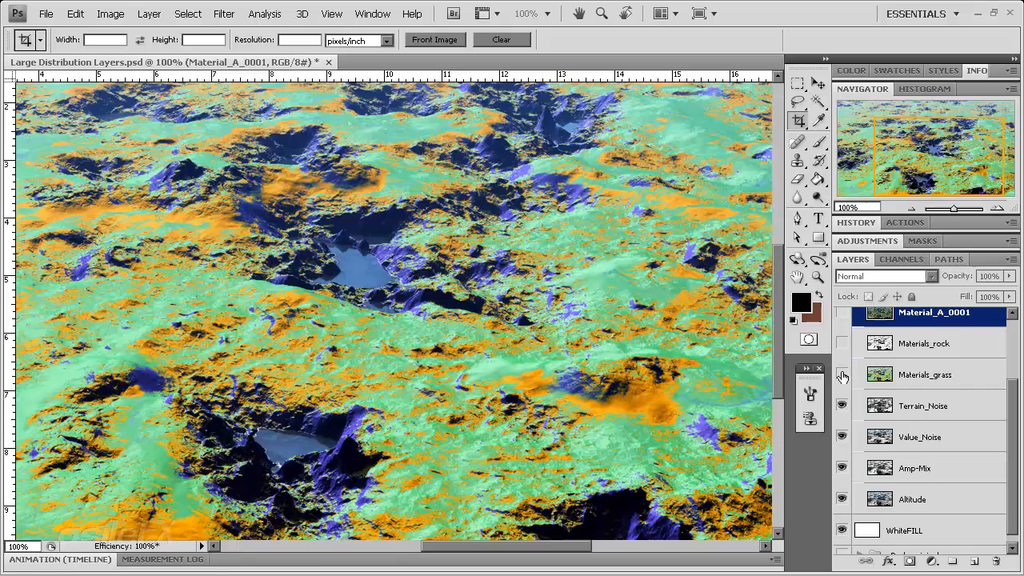
click(841, 405)
click(842, 437)
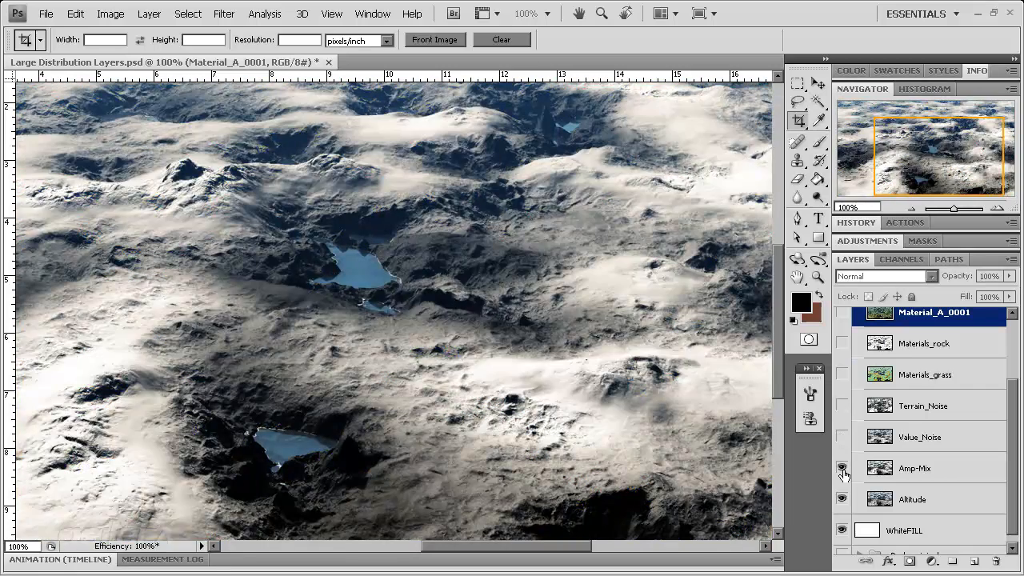
click(842, 468)
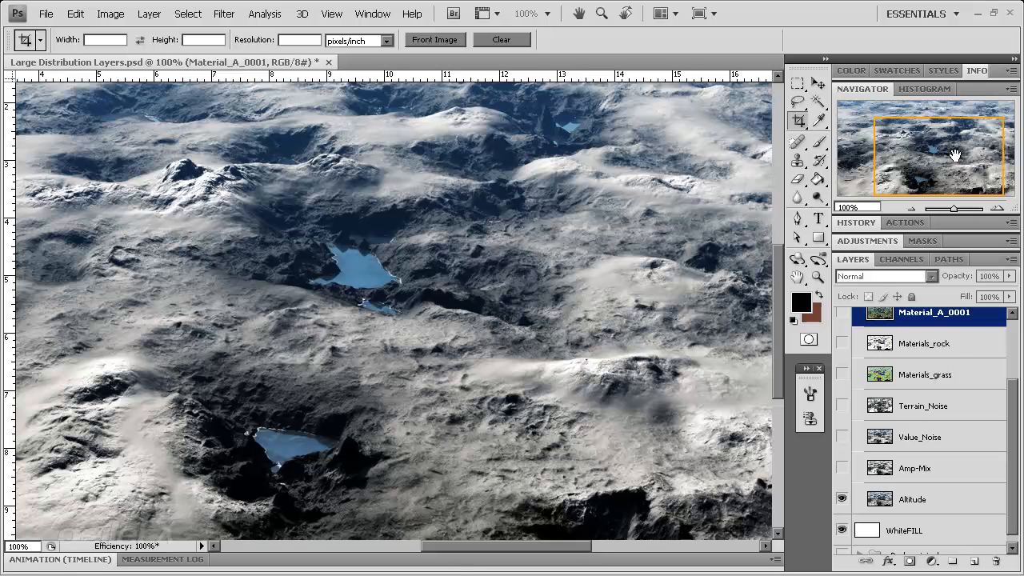
- Show the Amp-Mix and Value_Noise layers above Altitude, and switch Terrain_Noise on and off to compare the distributions
mouse_move(955, 155)
mouse_down()
mouse_move(971, 143)
mouse_move(949, 145)
mouse_up()
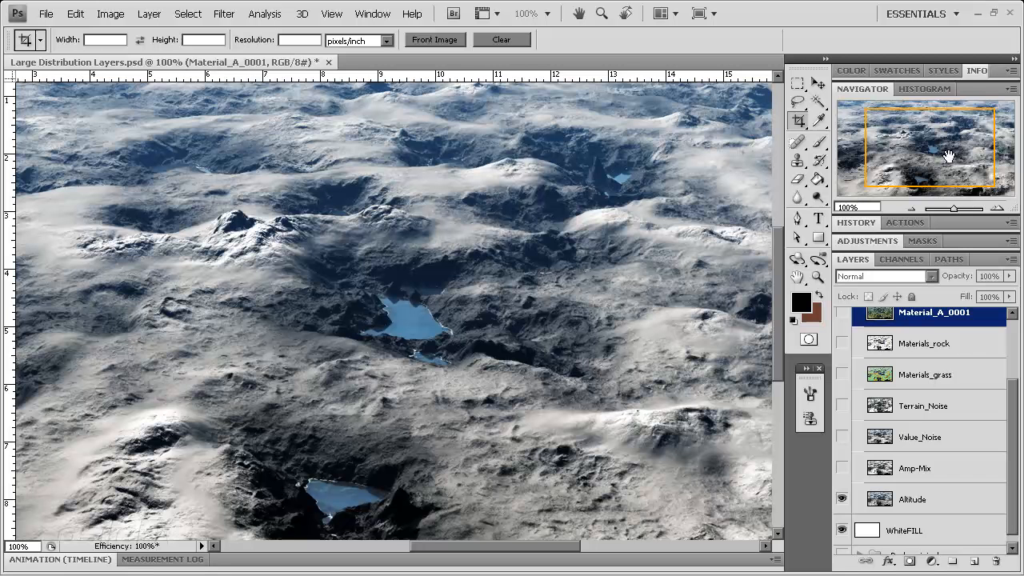
drag(945, 158, 942, 167)
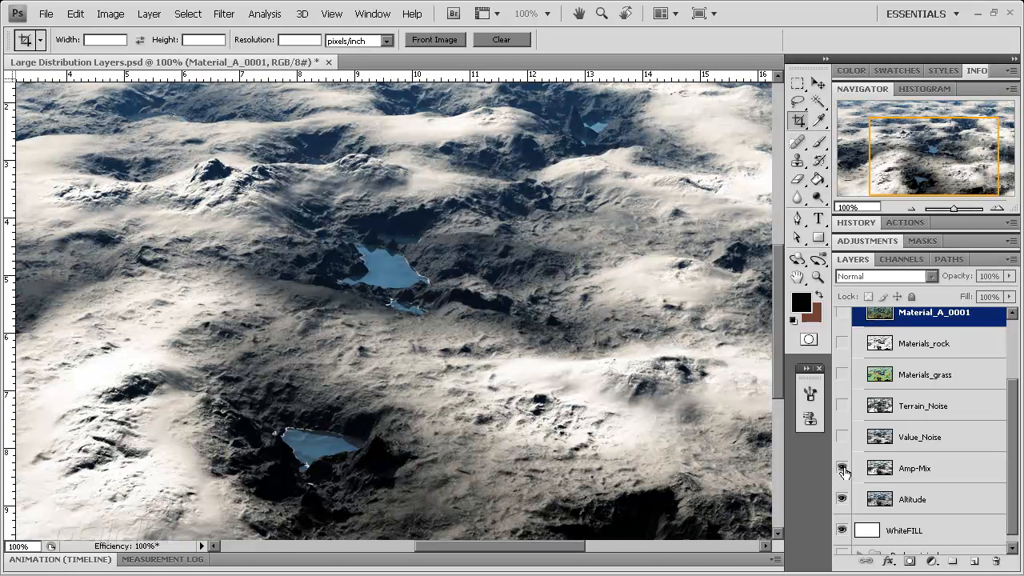
mouse_move(937, 137)
mouse_down()
mouse_move(904, 132)
mouse_move(897, 114)
mouse_move(974, 112)
mouse_move(974, 143)
mouse_move(929, 142)
mouse_move(932, 126)
mouse_move(930, 148)
mouse_up()
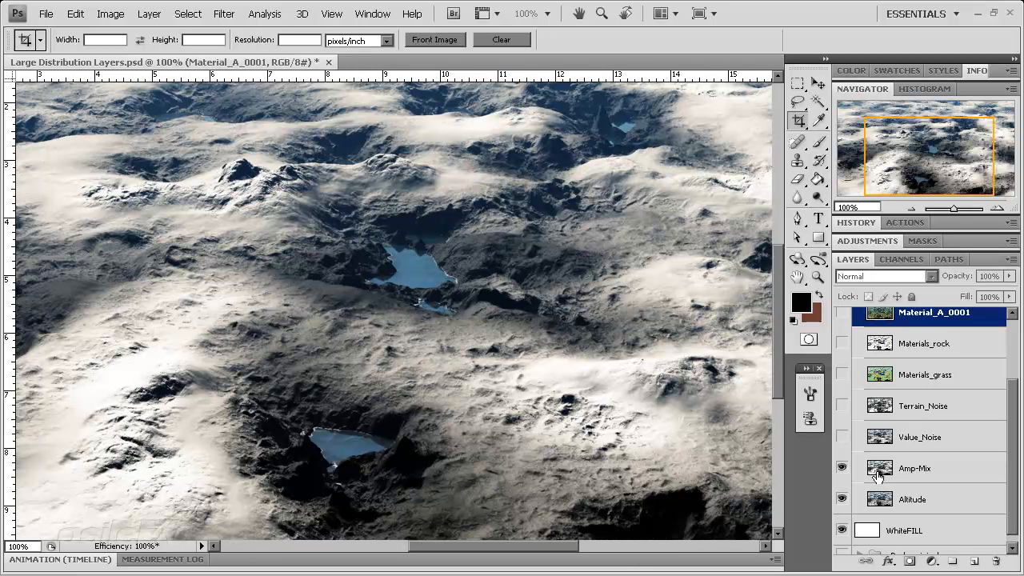
click(842, 437)
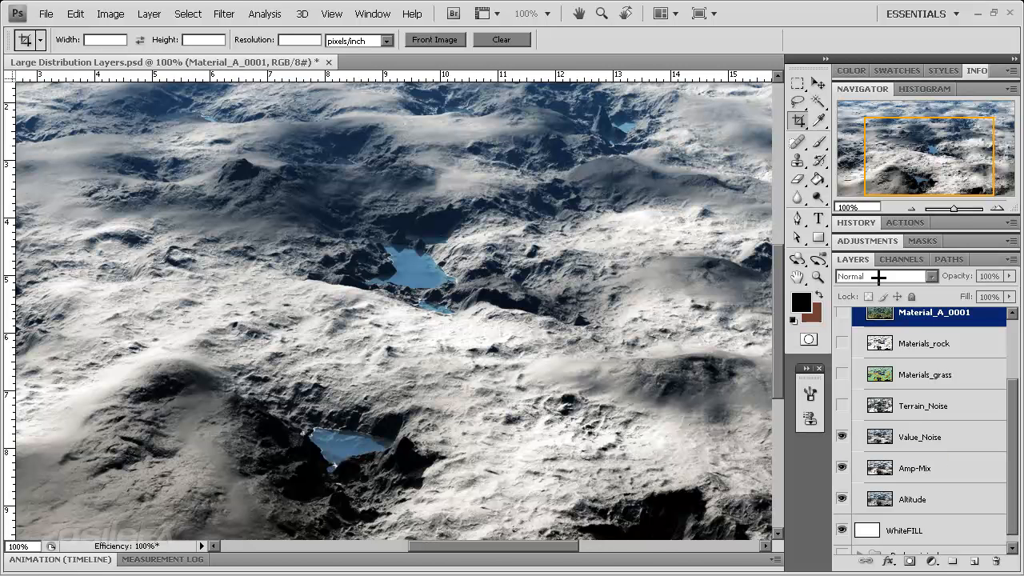
mouse_move(892, 165)
mouse_down()
mouse_move(875, 149)
mouse_move(909, 146)
mouse_move(893, 162)
mouse_move(888, 155)
mouse_up()
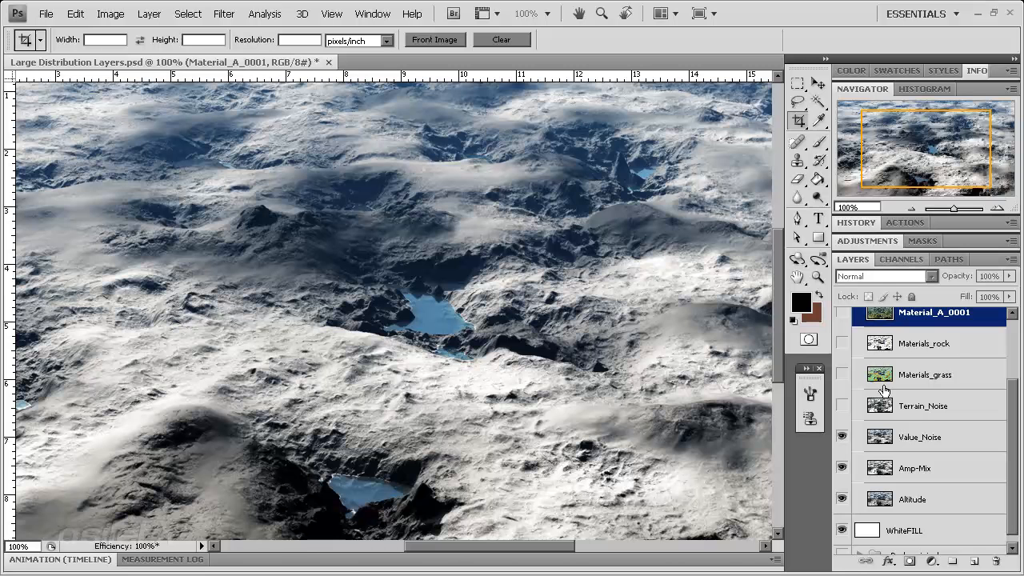
click(842, 406)
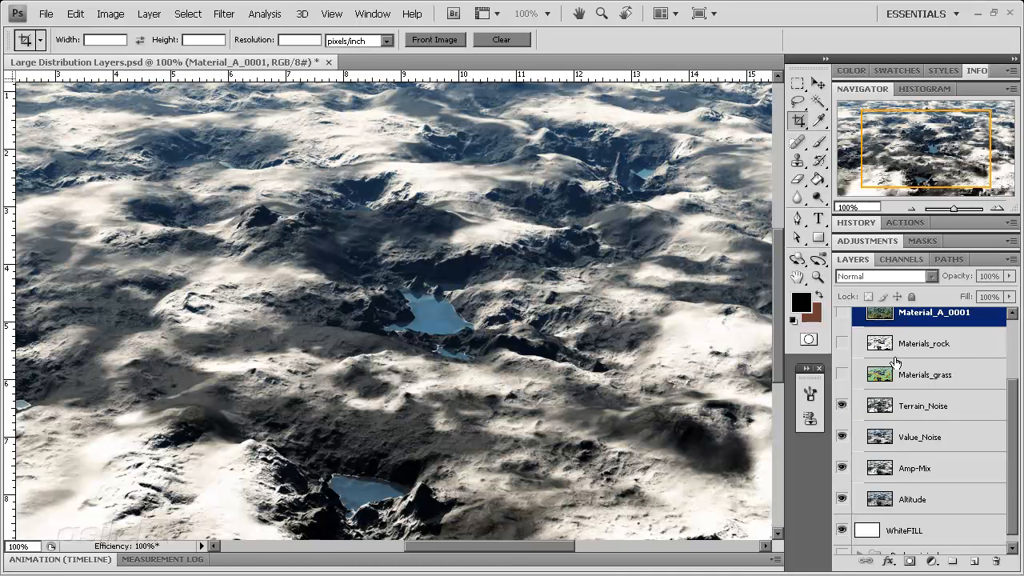
click(841, 405)
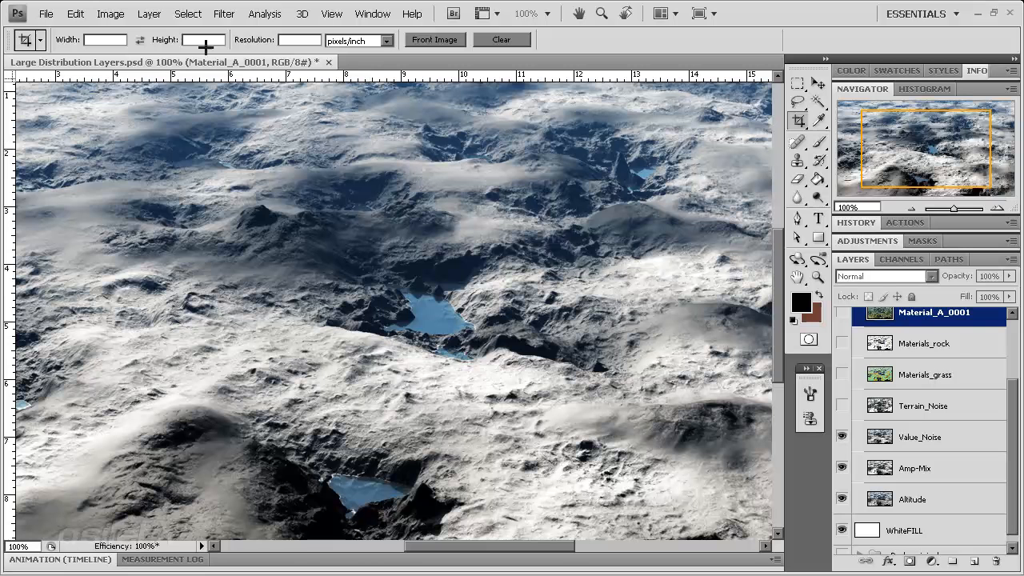
- Preview the Value_Noise layer's distribution with a Threshold level of 187, without applying the adjustment
click(117, 19)
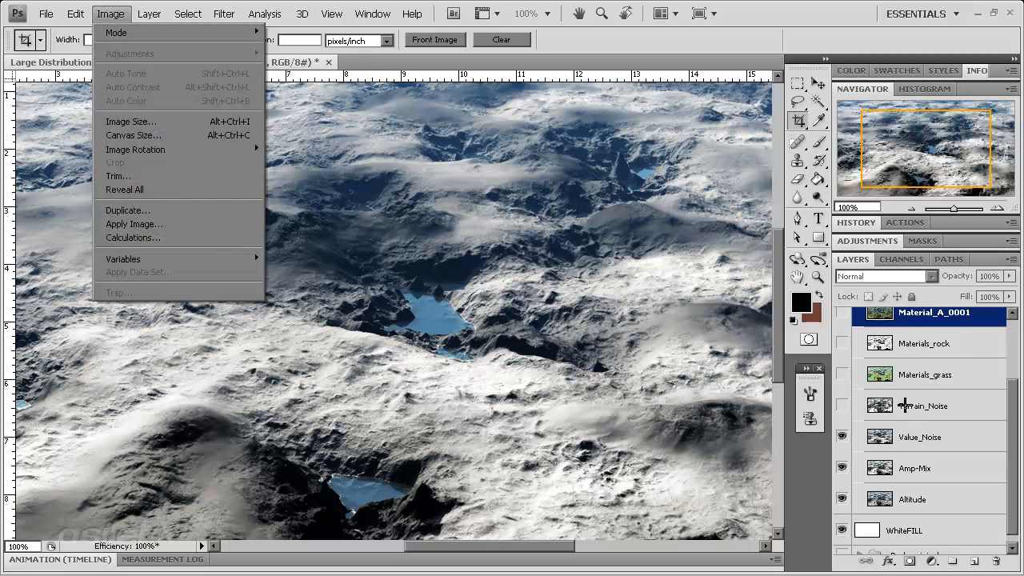
click(949, 429)
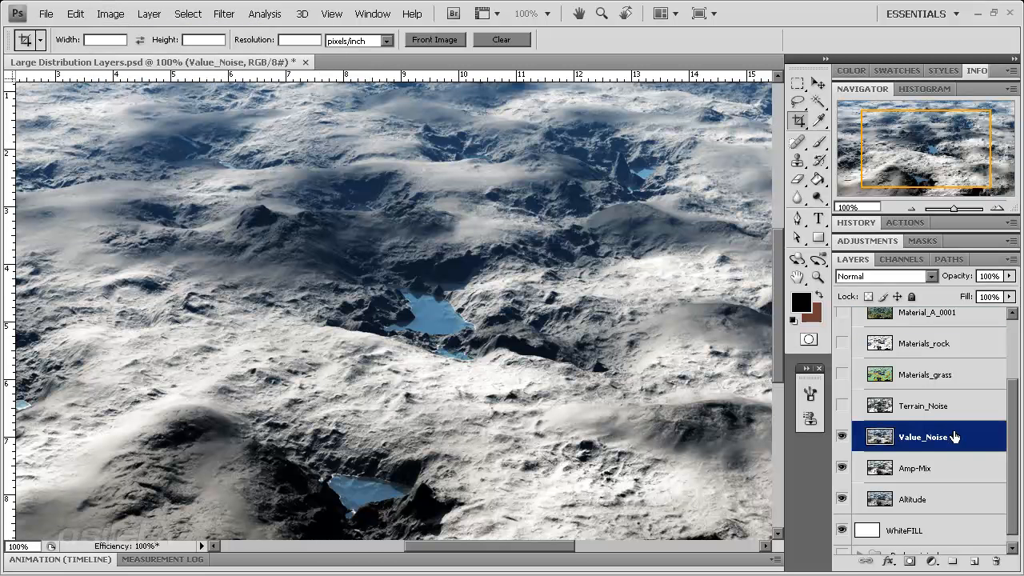
click(117, 15)
mouse_move(199, 56)
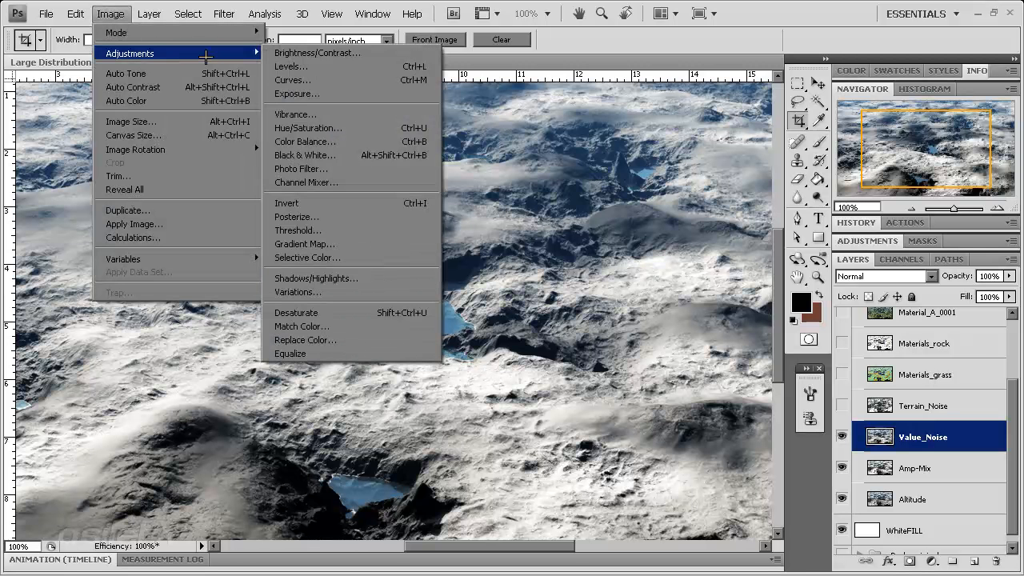
click(340, 230)
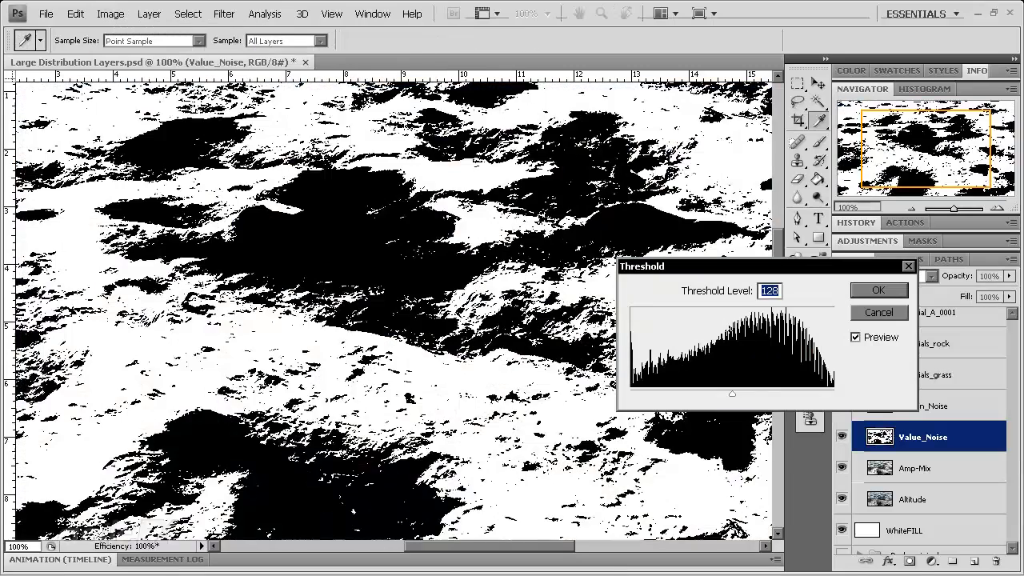
drag(722, 393, 779, 395)
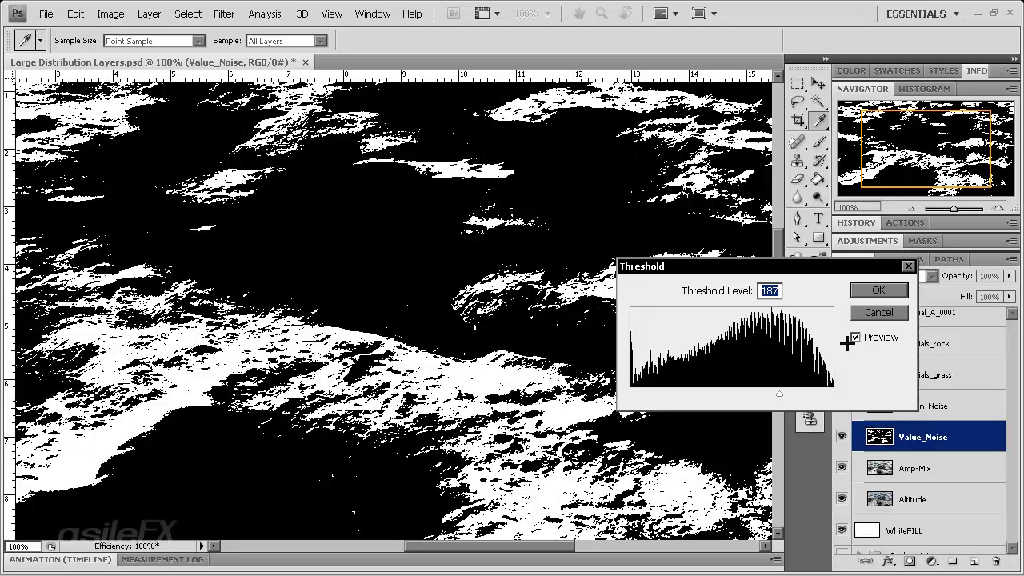
click(896, 313)
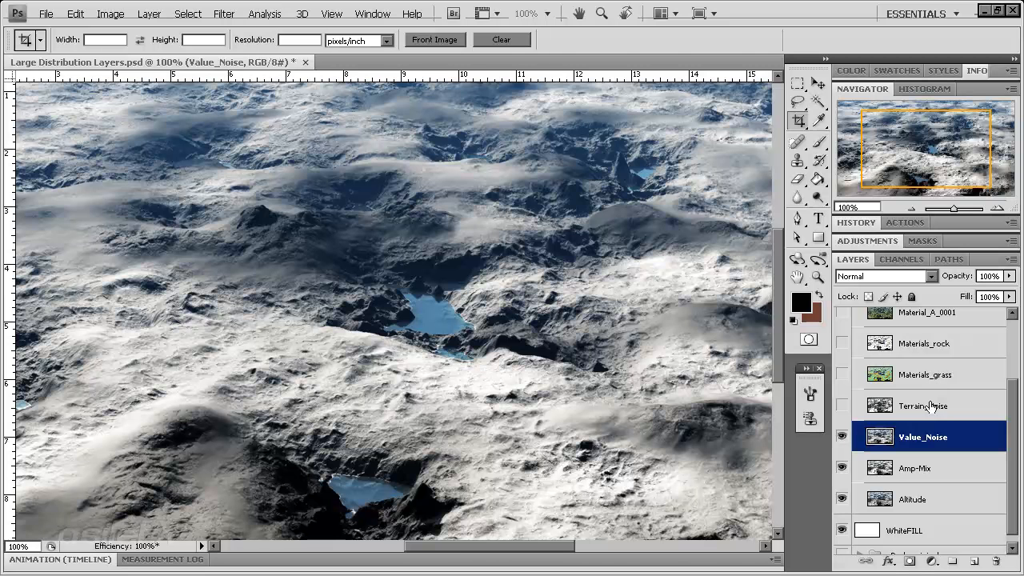
- Show the Terrain_Noise layer and preview its distribution at Threshold levels 121 and 143, without applying the adjustment
click(841, 406)
click(944, 406)
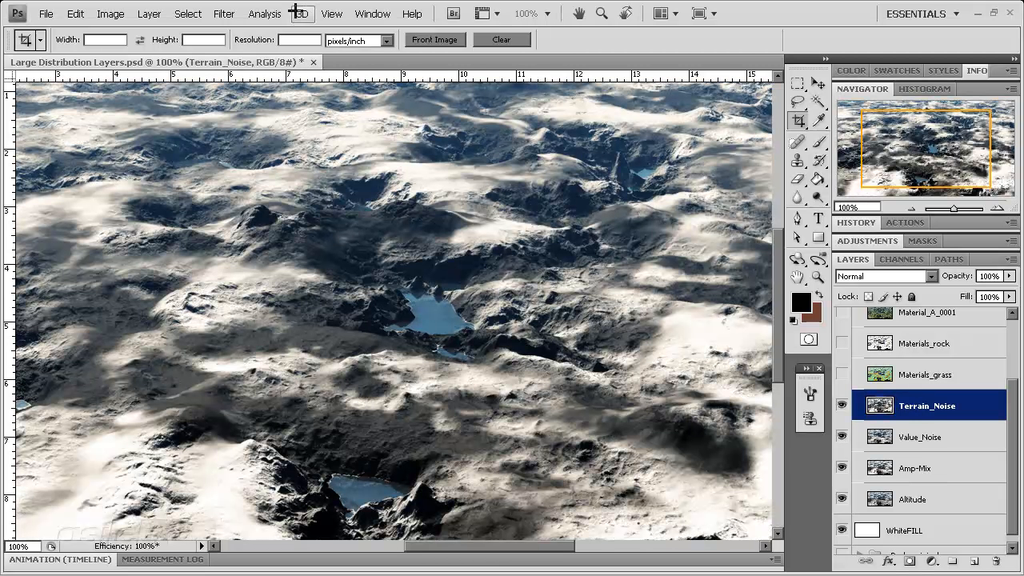
click(110, 13)
mouse_move(147, 53)
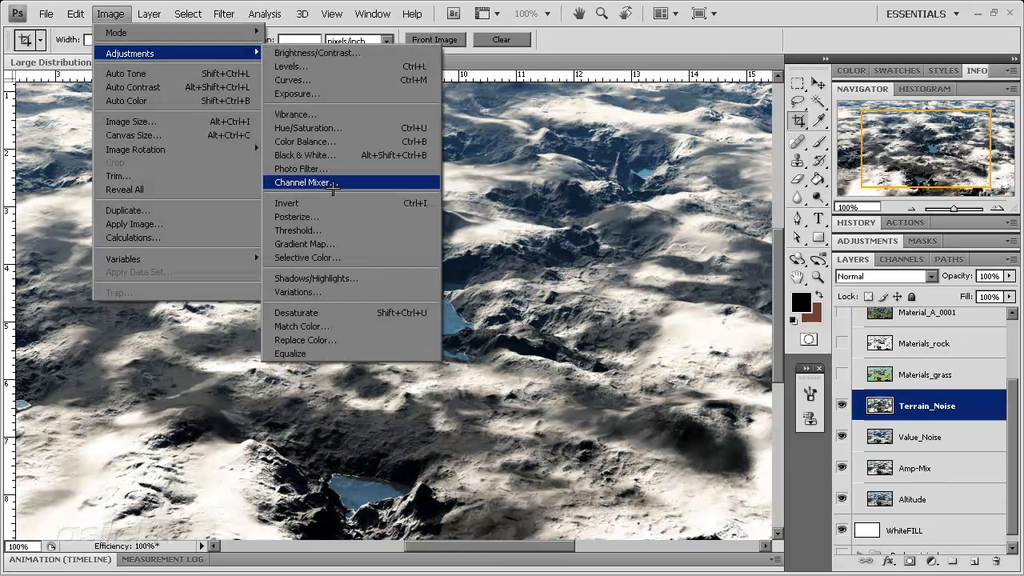
click(336, 229)
mouse_move(734, 390)
mouse_down()
mouse_move(801, 390)
mouse_move(658, 390)
mouse_move(727, 390)
mouse_up()
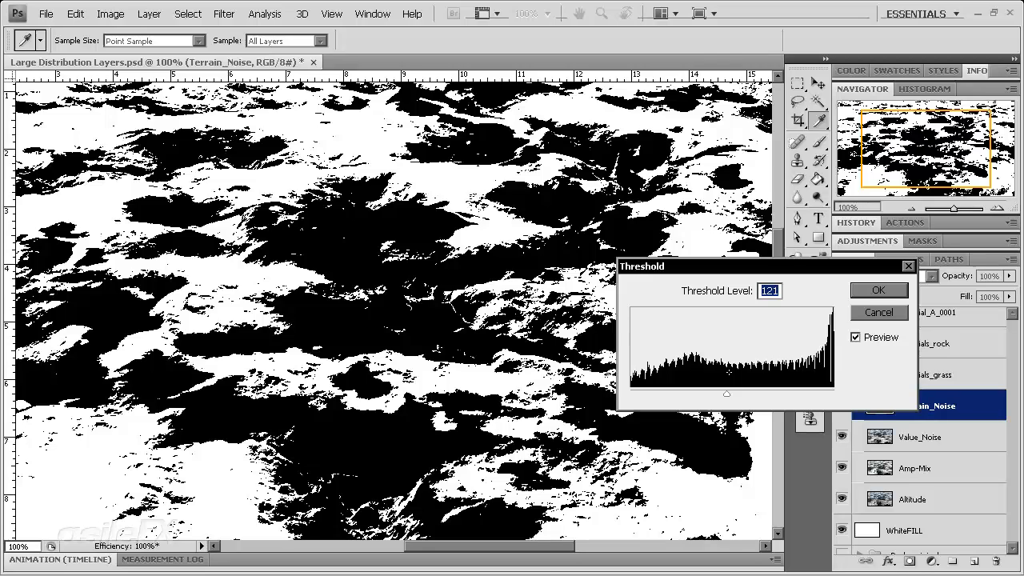
mouse_move(726, 393)
mouse_down()
mouse_move(813, 388)
mouse_move(637, 395)
mouse_move(805, 389)
mouse_move(744, 393)
mouse_up()
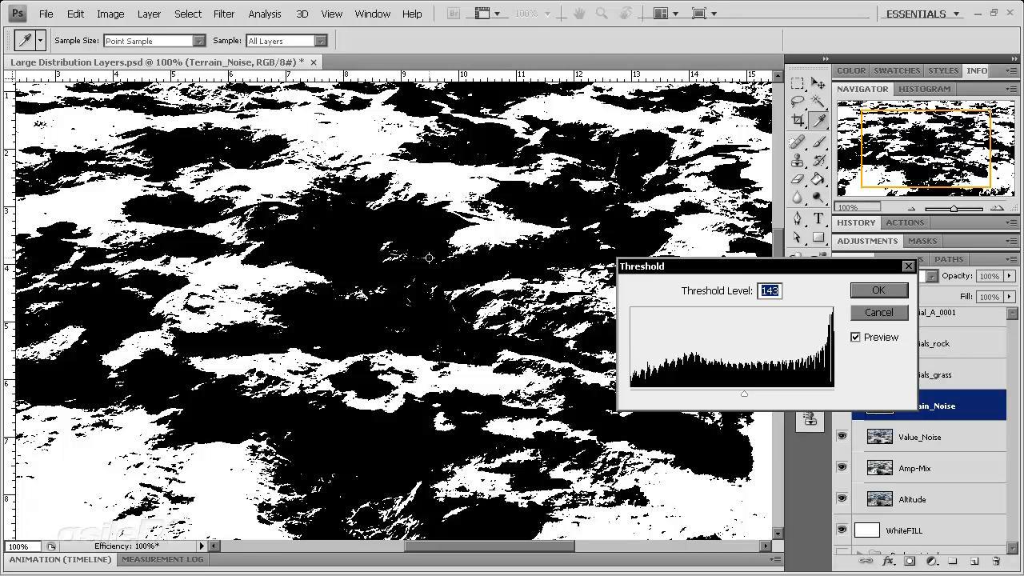
click(878, 312)
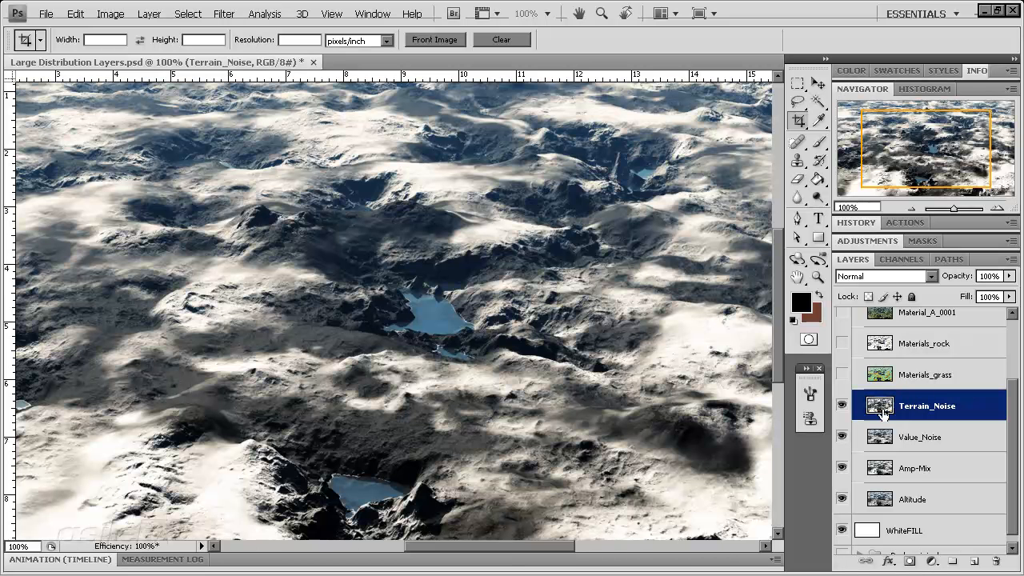
- Compare Terrain_Noise with Amp-Mix by toggling its visibility, ending with Amp-Mix selected, Value_Noise hidden and Terrain_Noise shown
click(841, 406)
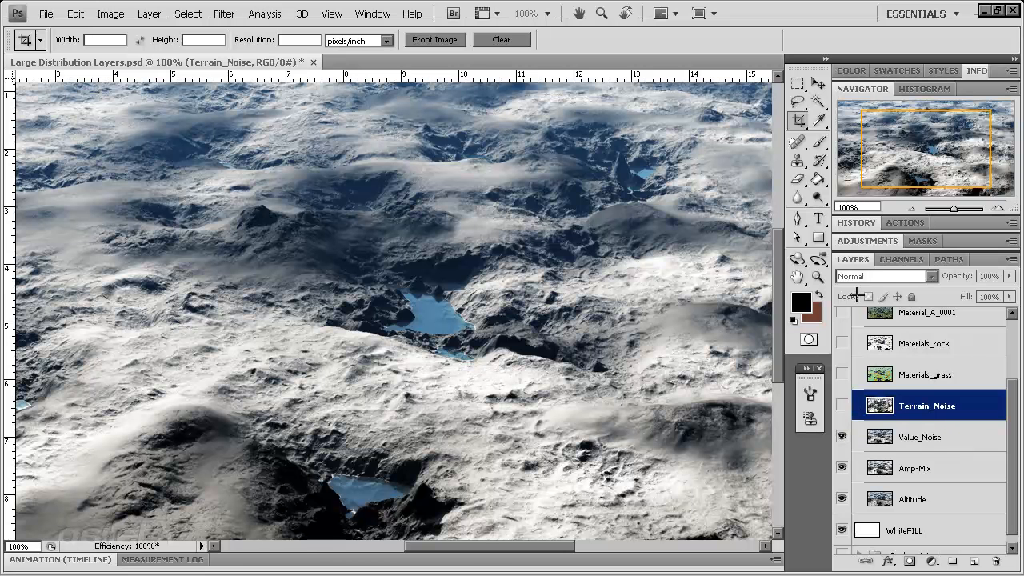
click(947, 441)
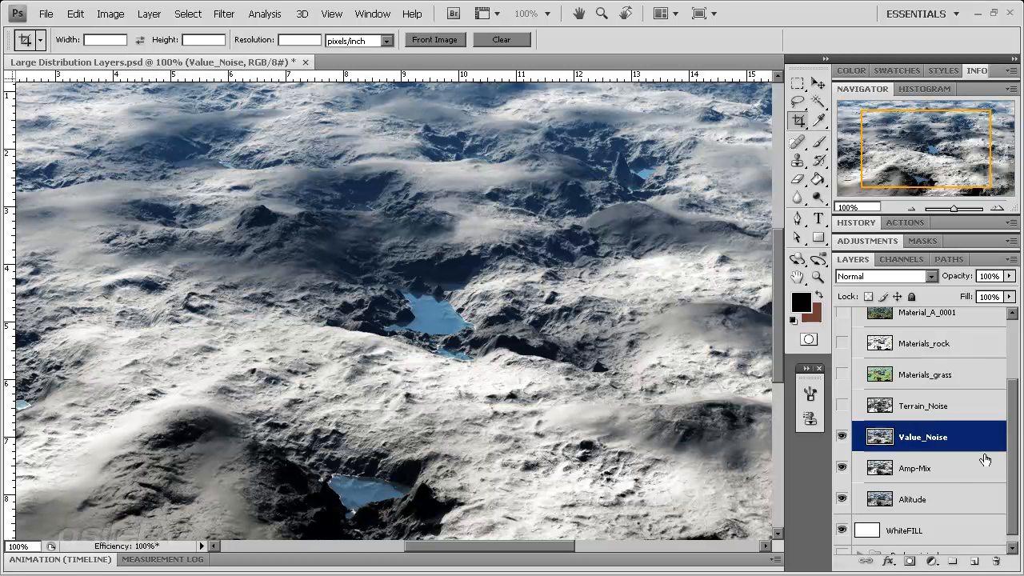
click(923, 471)
click(842, 437)
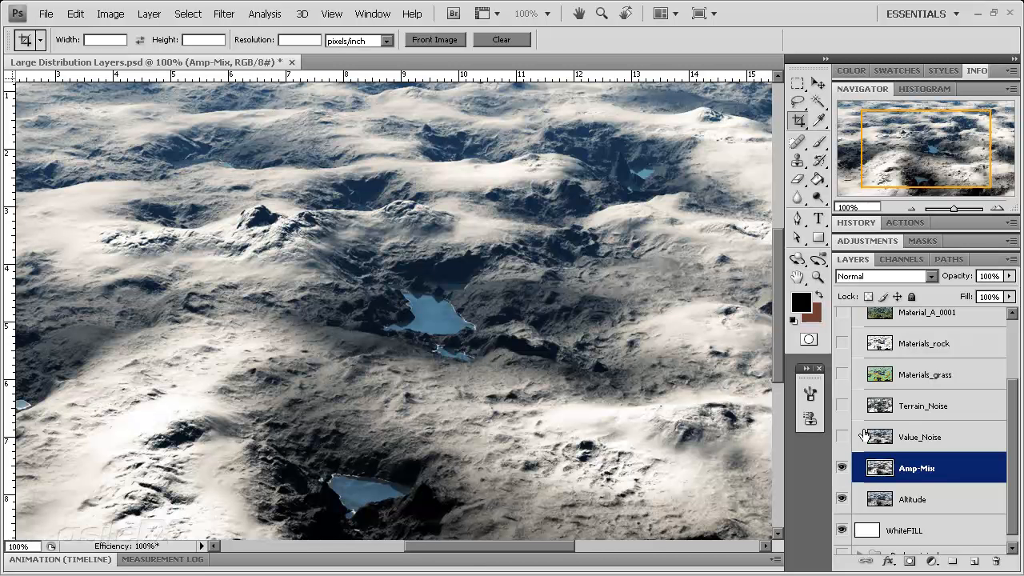
click(841, 405)
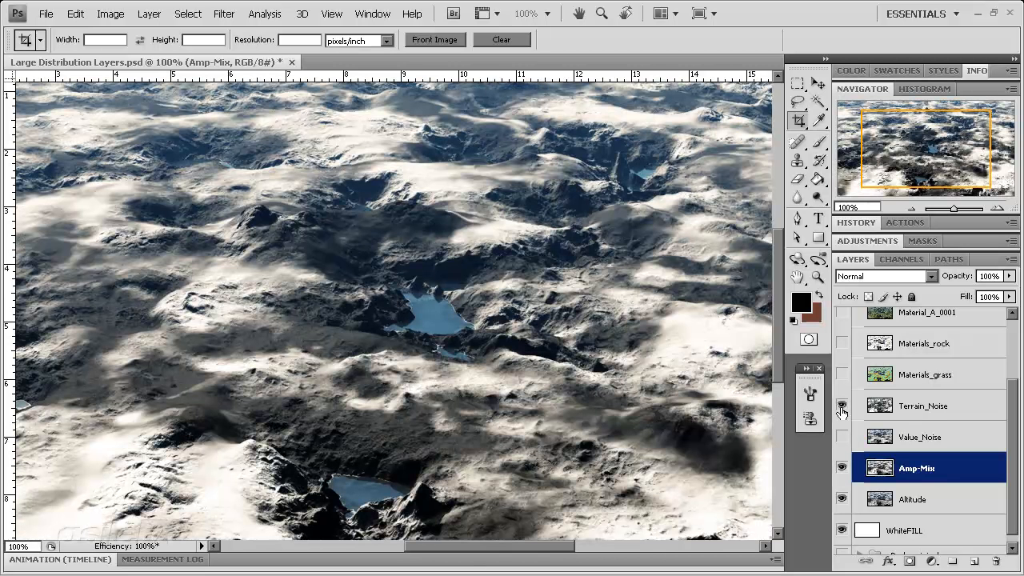
- Show the Materials_grass layer and duplicate it
scroll(964, 427, up, 1)
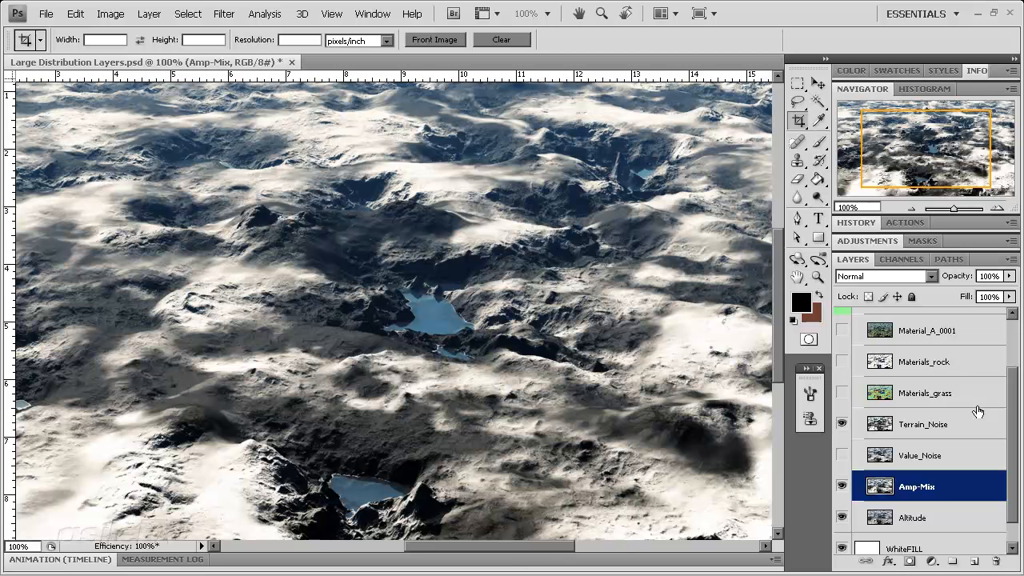
click(841, 395)
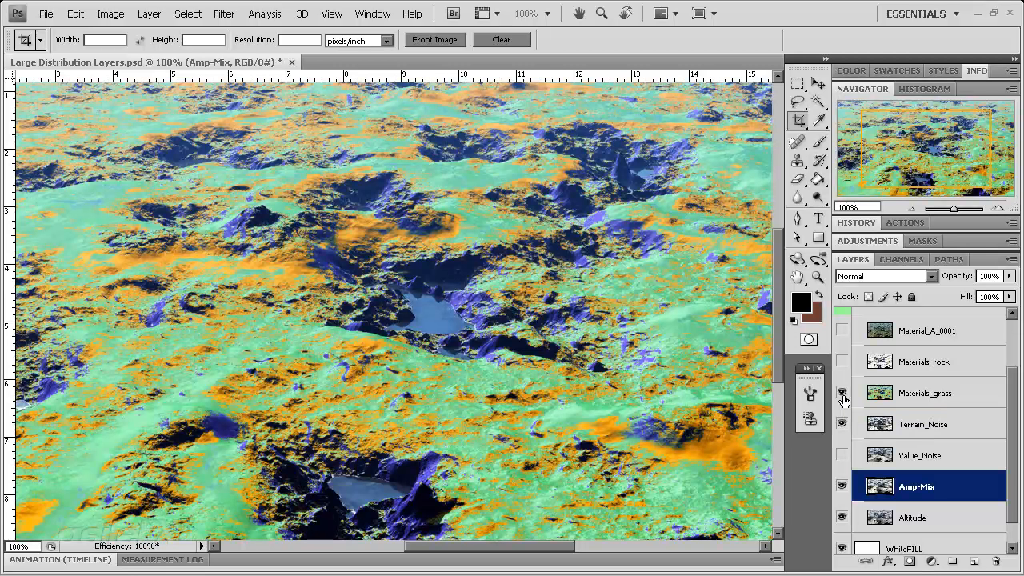
click(956, 388)
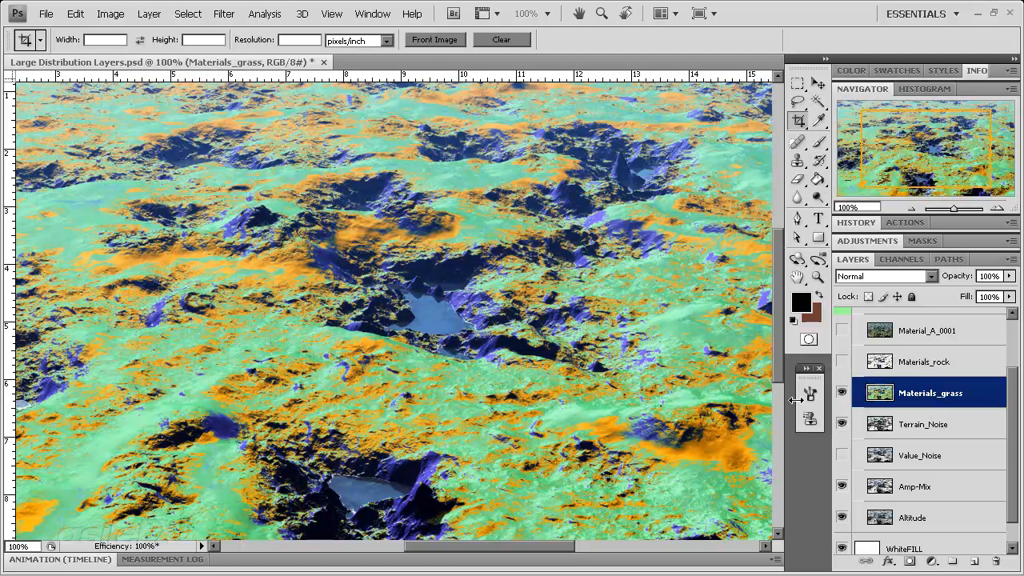
drag(959, 399, 976, 560)
- Try recolouring the orange areas of the Materials_grass duplicate using Replace Color with fuzziness 152, a shifted hue and increased saturation
click(110, 13)
mouse_move(144, 53)
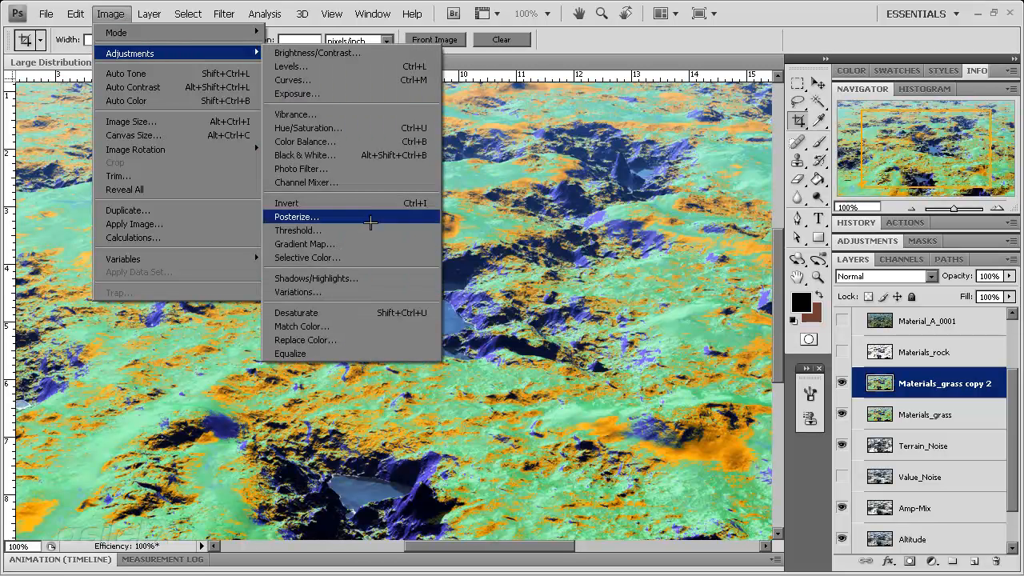
click(353, 339)
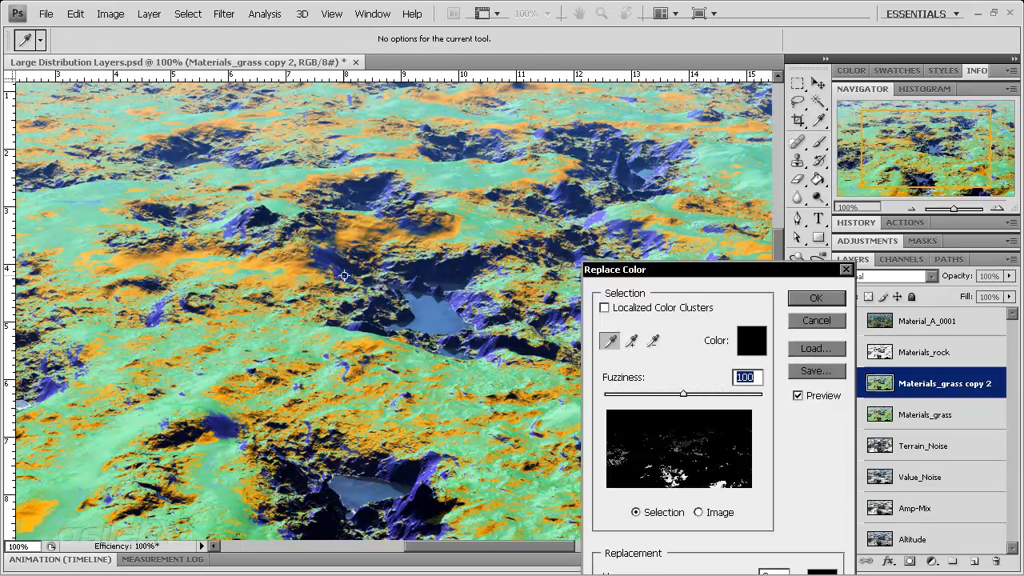
click(348, 234)
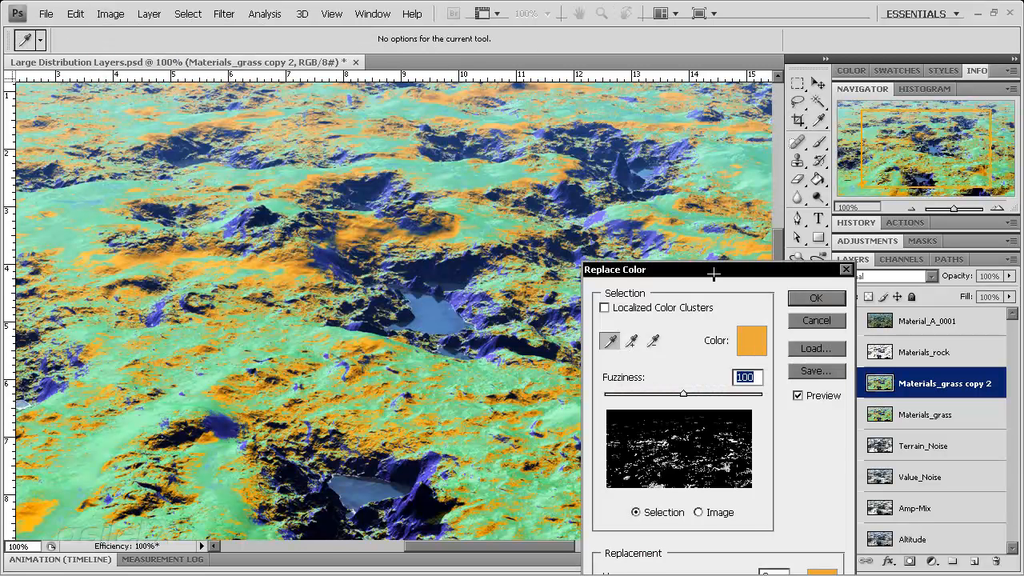
drag(715, 273, 712, 184)
drag(707, 310, 721, 306)
drag(711, 182, 715, 74)
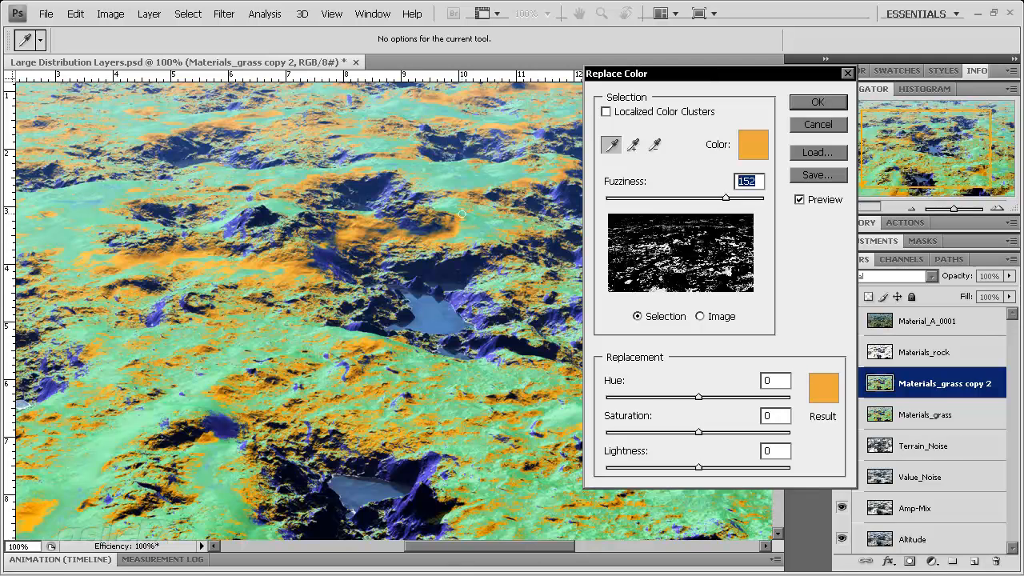
drag(698, 397, 740, 397)
drag(698, 432, 822, 439)
click(819, 124)
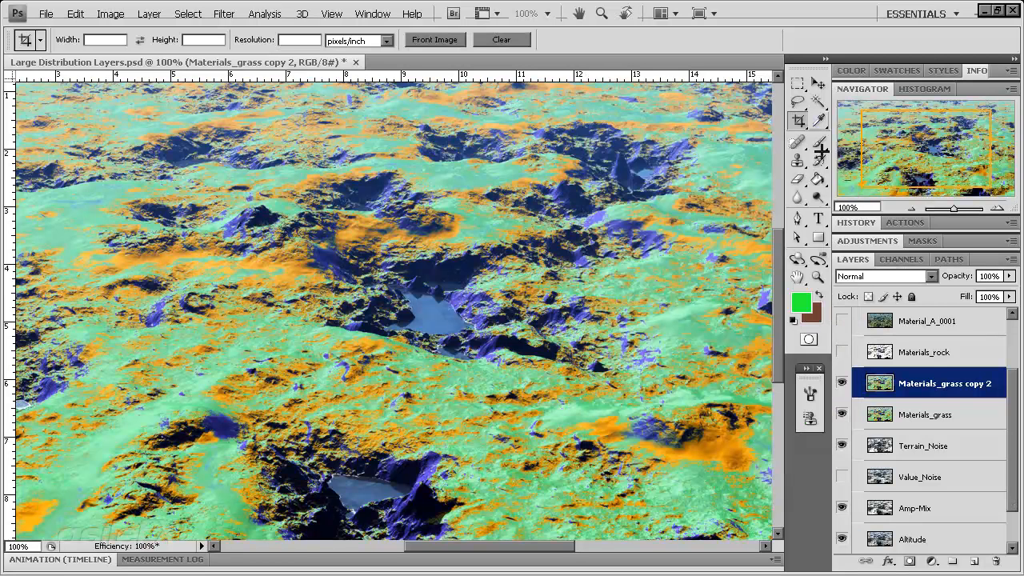
- Delete the recoloured duplicate of the Materials_grass layer
right_click(940, 382)
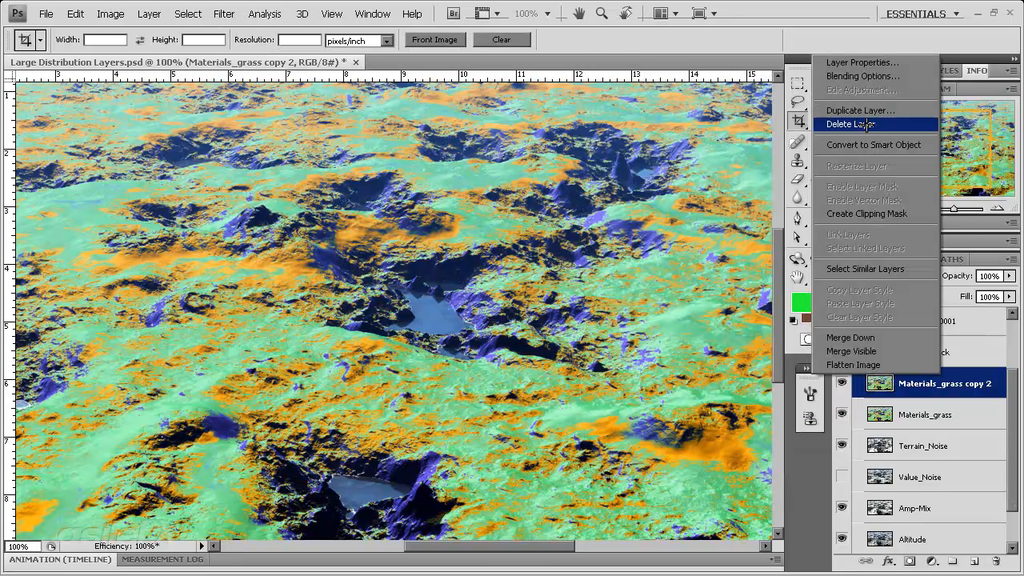
click(863, 123)
click(478, 226)
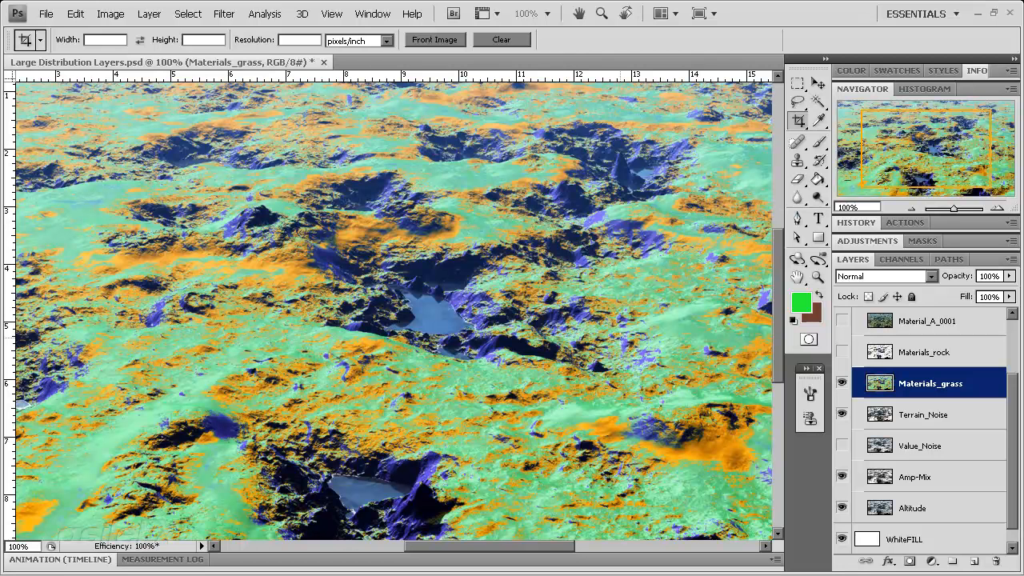
- Select the orange areas of Materials_grass using the Magic Wand at tolerance 25 with Contiguous turned off
click(818, 100)
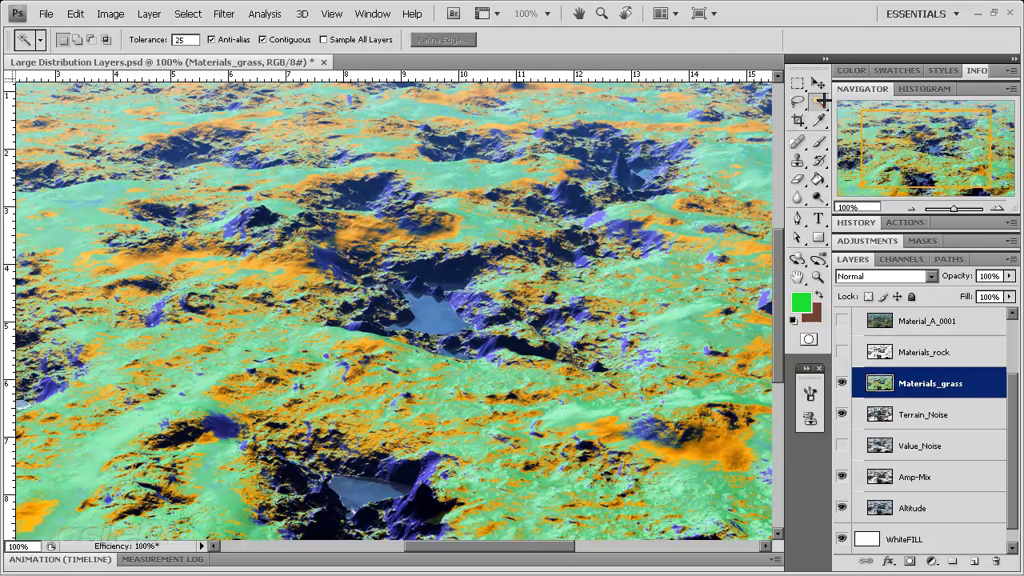
double_click(188, 39)
click(297, 40)
click(707, 449)
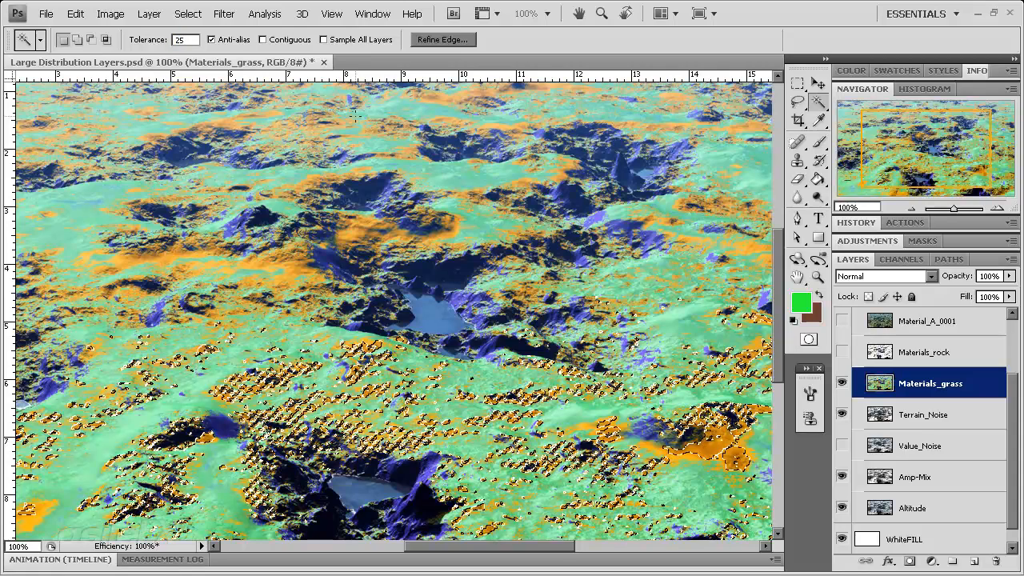
- Raise the Magic Wand tolerance to 100 and reselect the orange areas across Materials_grass
double_click(183, 39)
text(100)
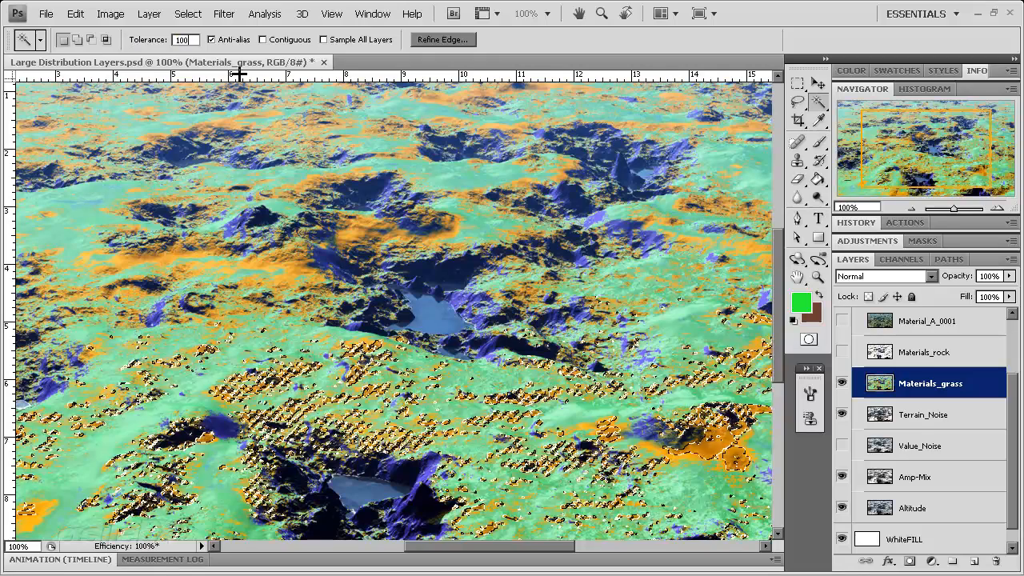
click(397, 279)
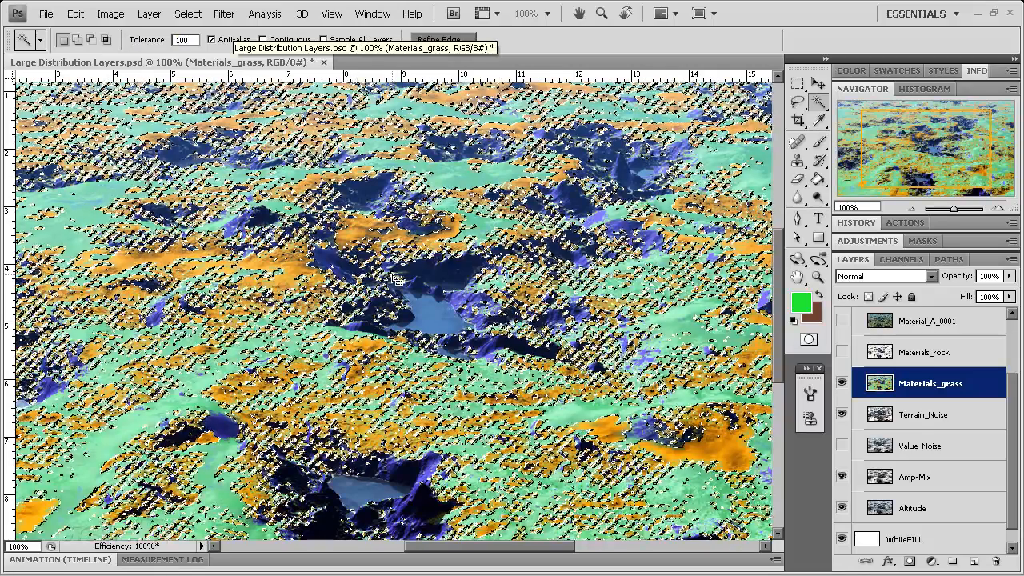
- Create a new layer directly above Materials_grass, with the default name, Normal mode and 100% opacity
key(ctrl+plus)
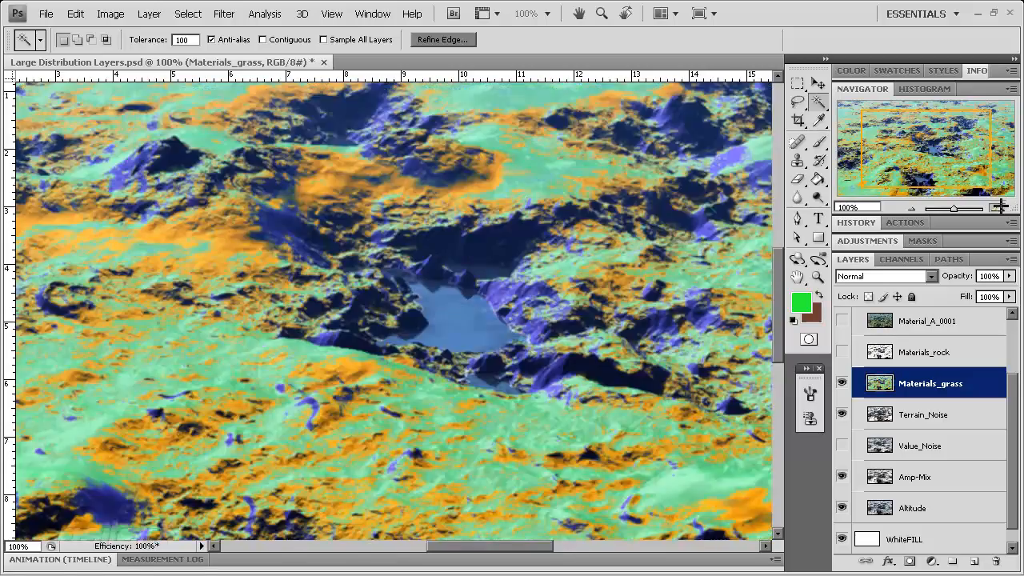
mouse_move(936, 144)
mouse_down()
mouse_move(937, 171)
mouse_move(952, 172)
mouse_move(936, 170)
mouse_move(929, 148)
mouse_up()
click(910, 207)
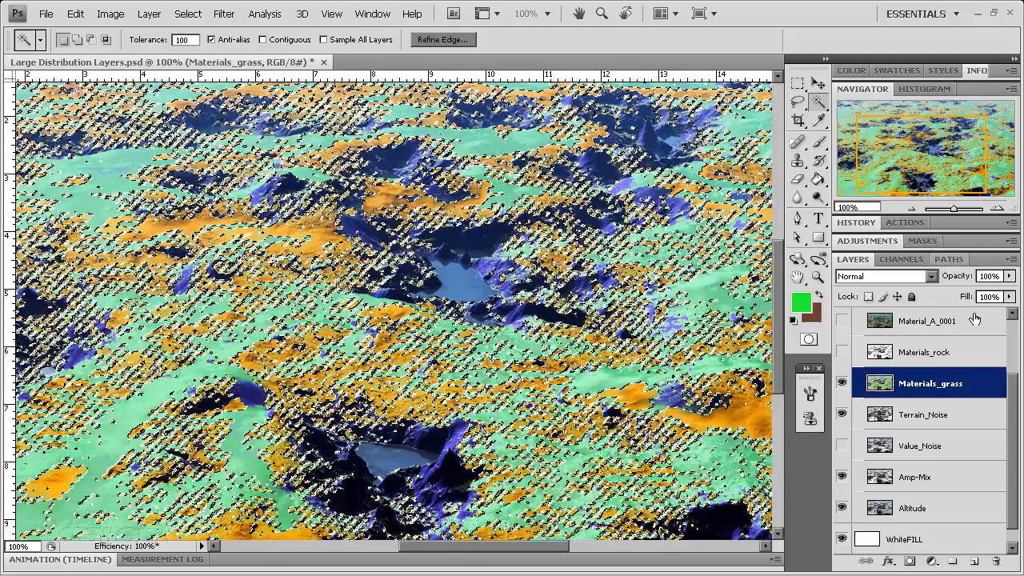
click(1008, 262)
click(864, 203)
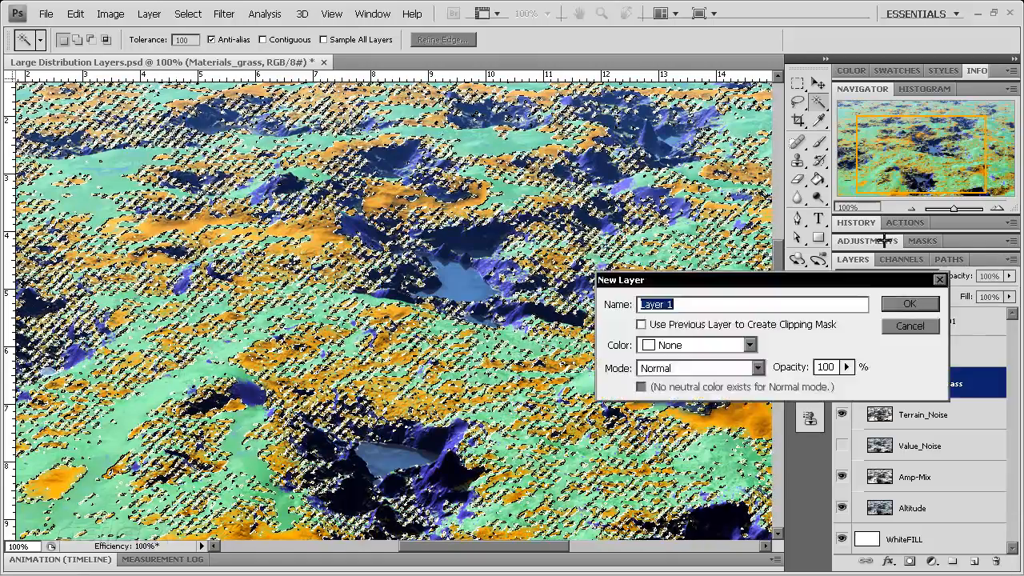
click(912, 299)
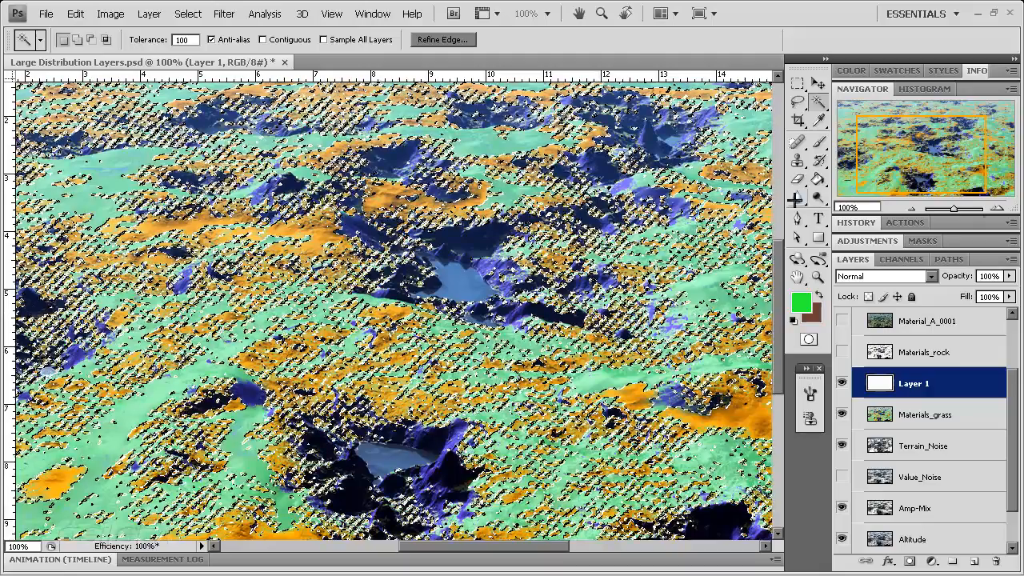
- Fill the selected areas on Layer 1 with white using the Paint Bucket with Contiguous off, and deselect
key(ctrl+d)
click(996, 208)
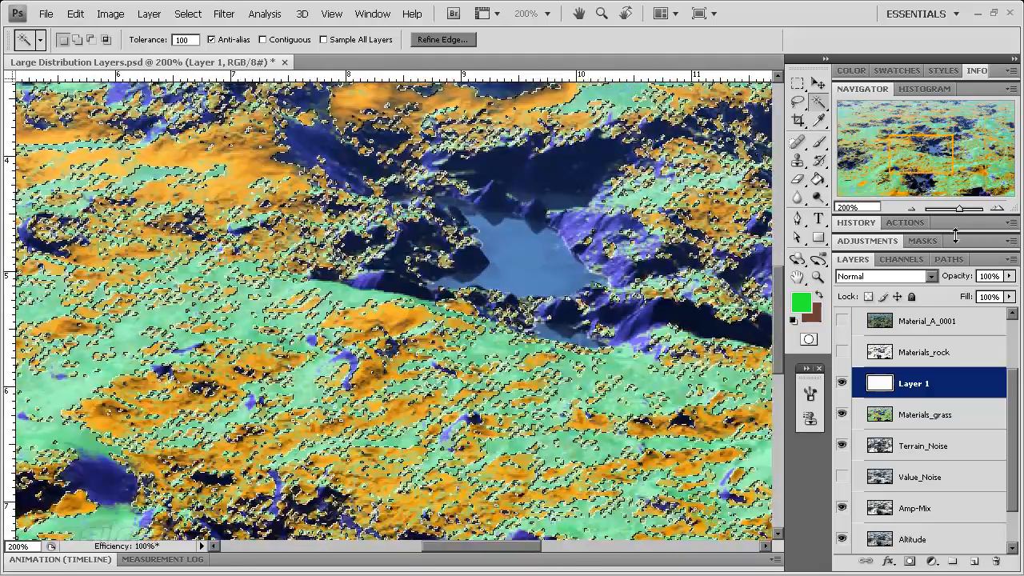
click(817, 179)
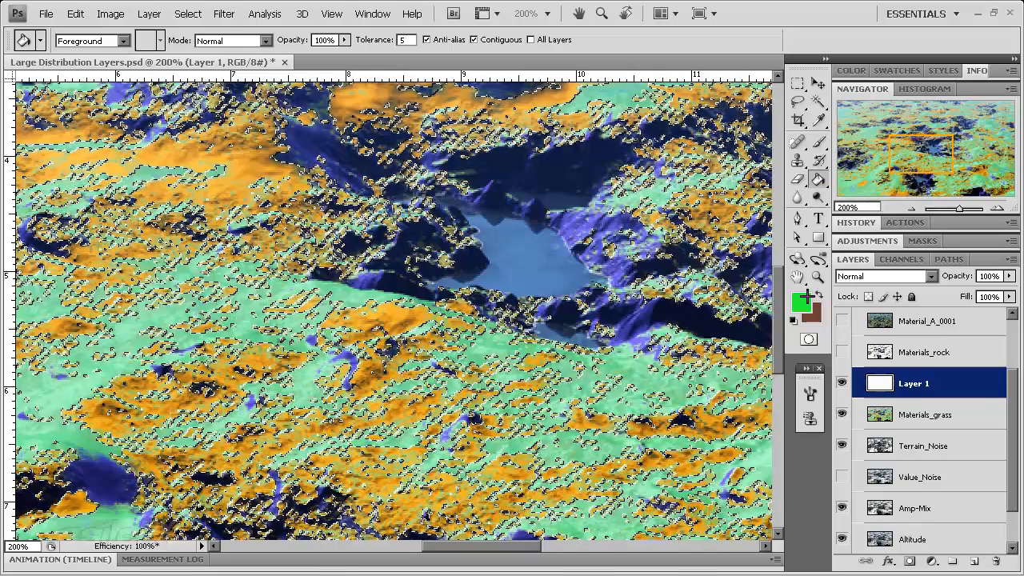
click(801, 302)
drag(651, 258, 562, 253)
click(917, 240)
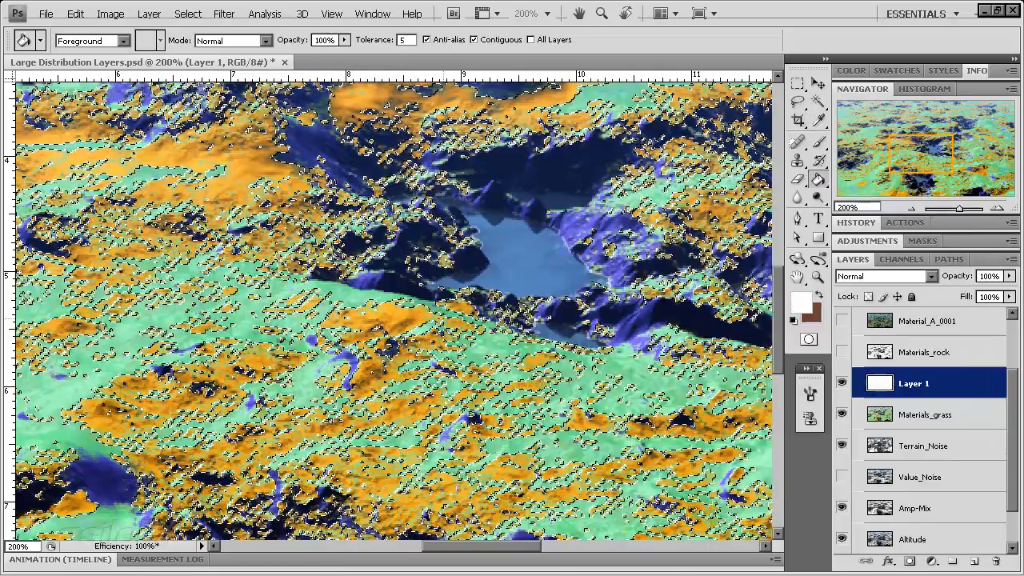
click(497, 39)
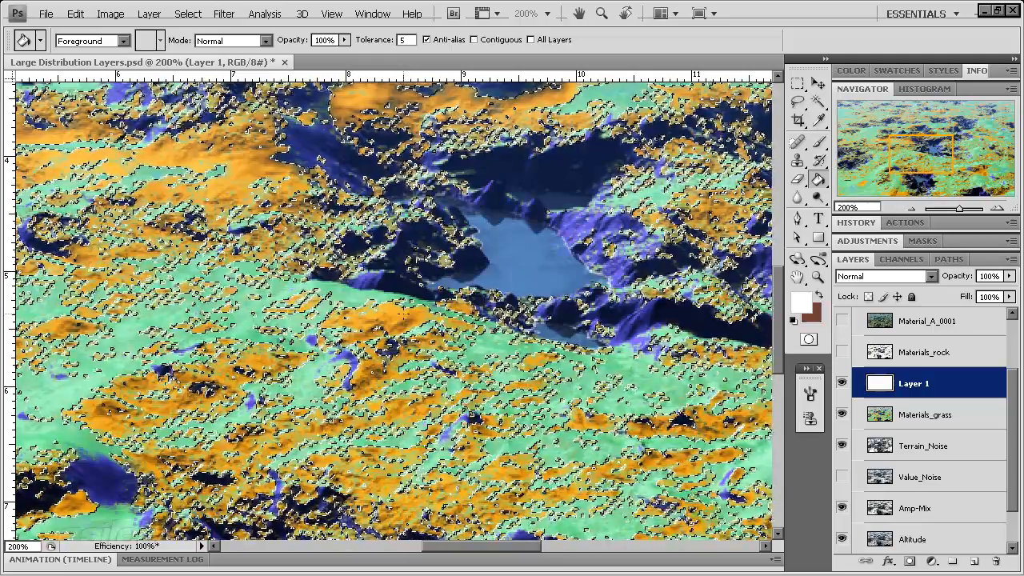
click(401, 314)
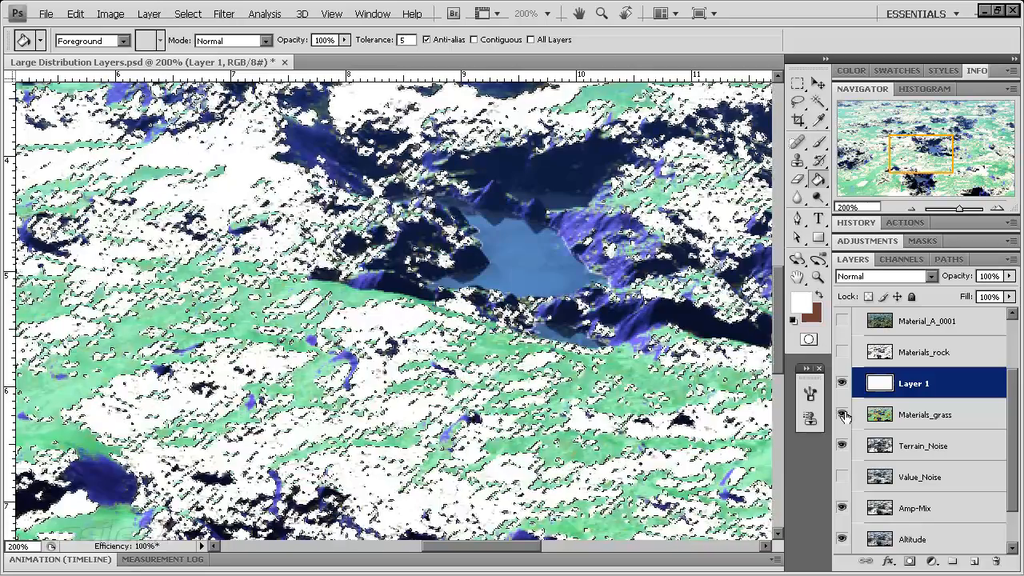
key(m)
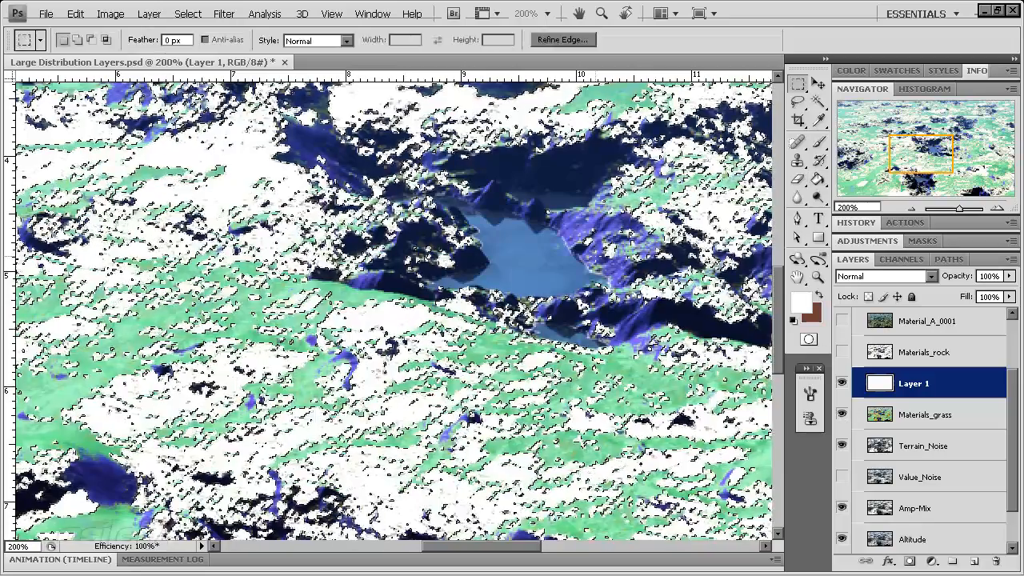
key(ctrl+d)
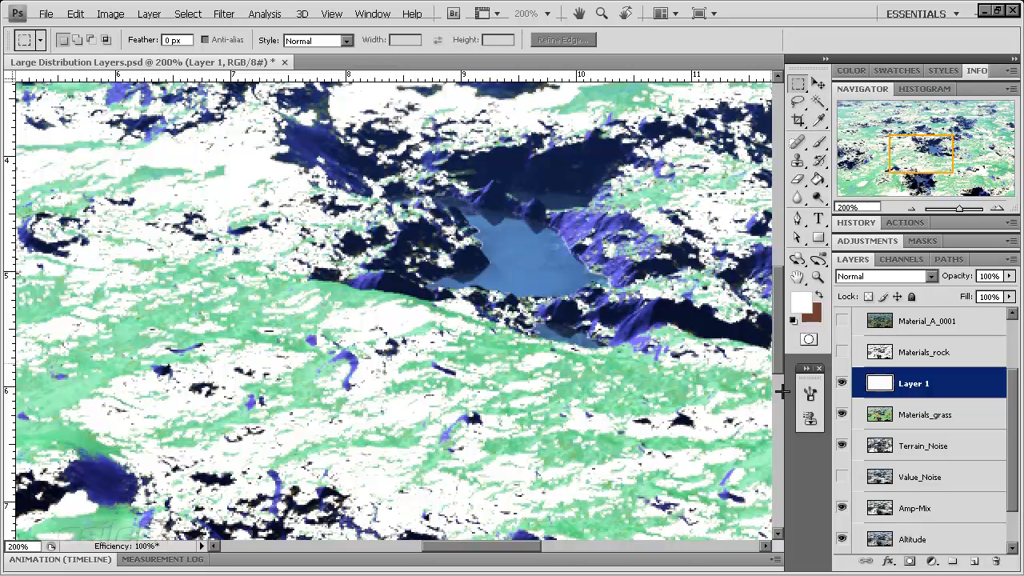
- Hide the Materials_grass, Terrain_Noise, Amp-Mix and Altitude layers
click(841, 418)
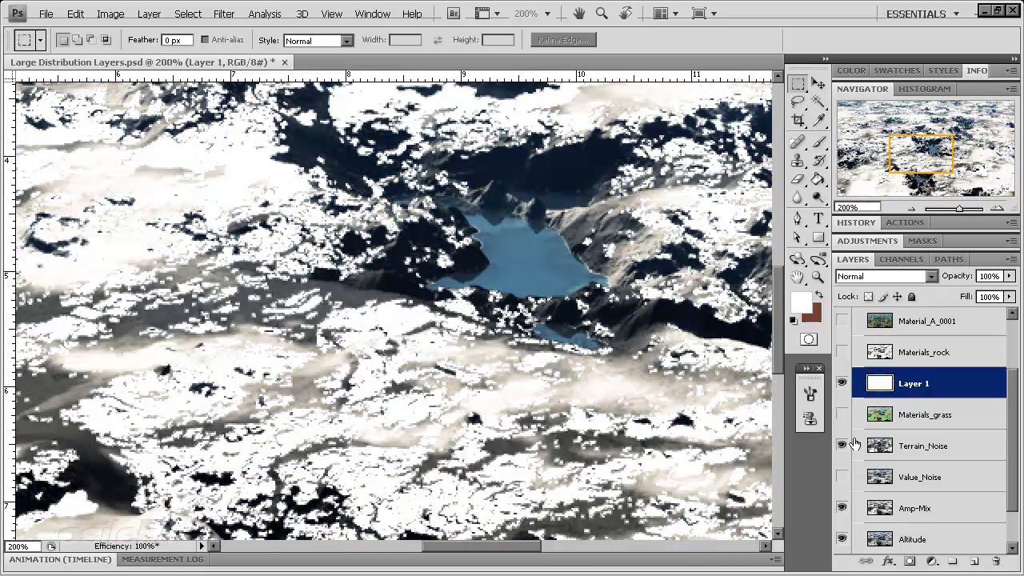
click(842, 445)
click(842, 508)
click(842, 539)
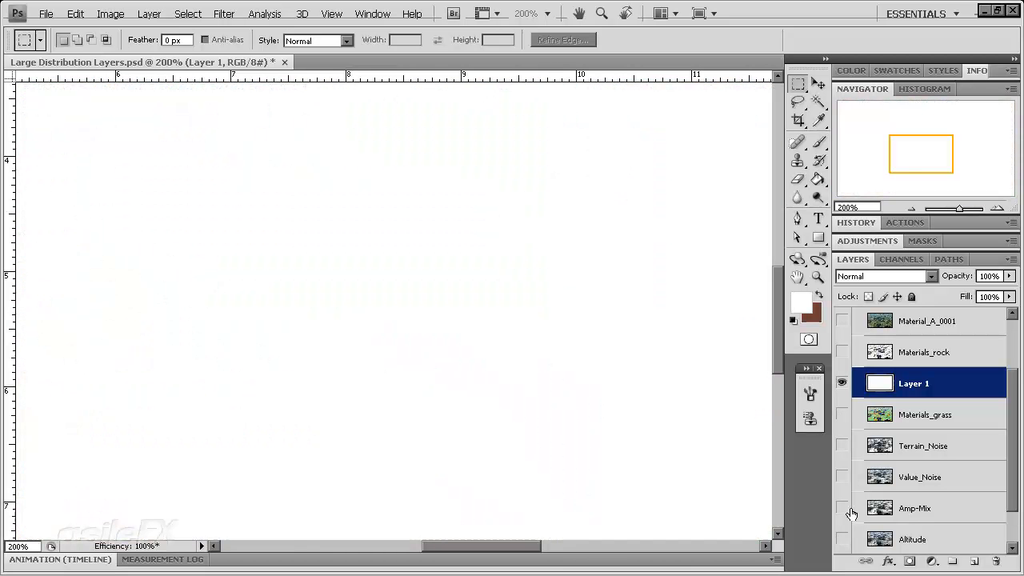
- Duplicate the WhiteFILL layer at the base of the layer stack
scroll(992, 446, down, 1)
scroll(991, 446, down, 1)
drag(953, 522, 978, 564)
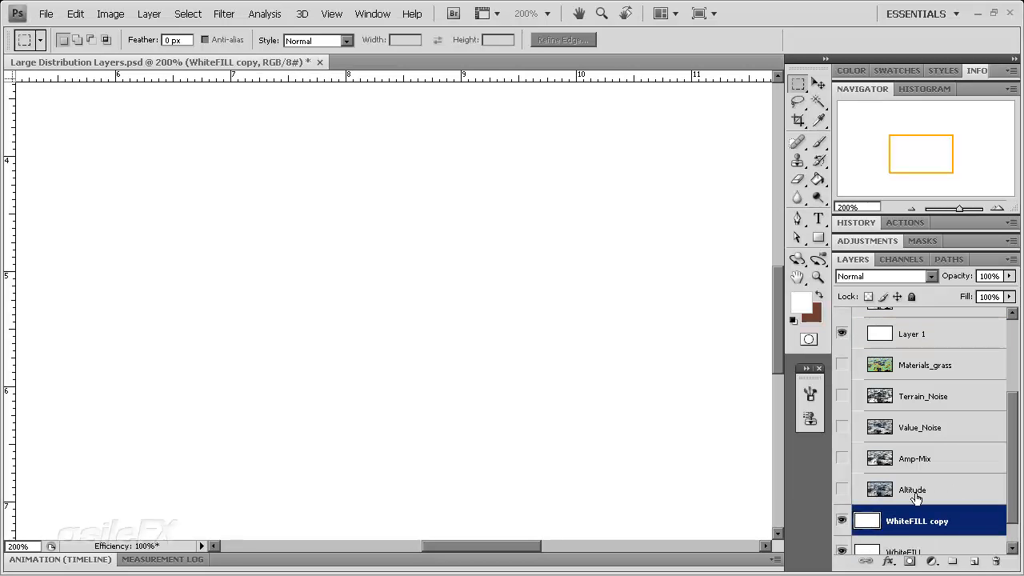
- Set the foreground colour to black and fill the WhiteFILL copy with it as a backdrop for the white mask
click(801, 303)
drag(661, 270, 439, 547)
click(929, 240)
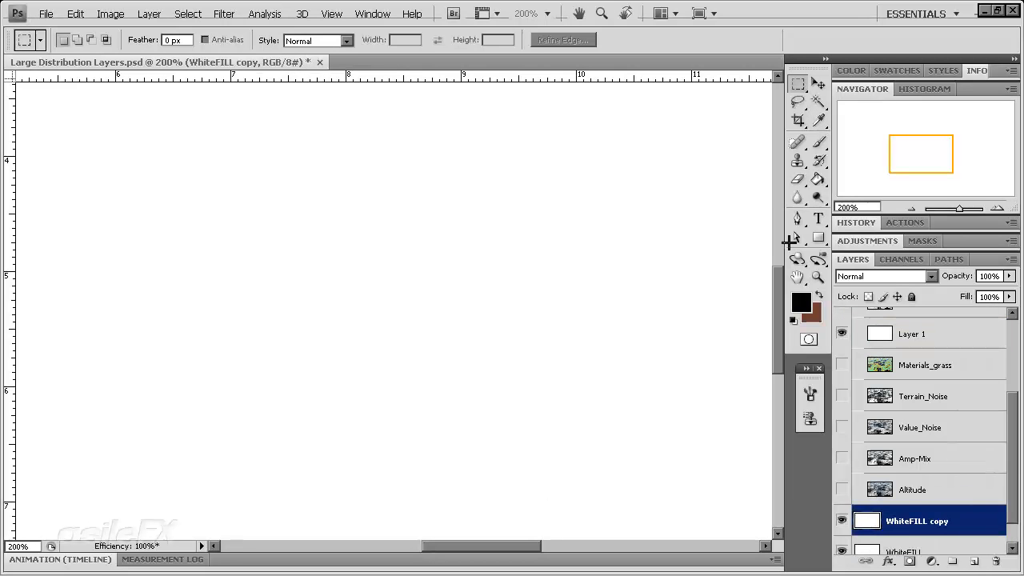
click(819, 176)
click(682, 255)
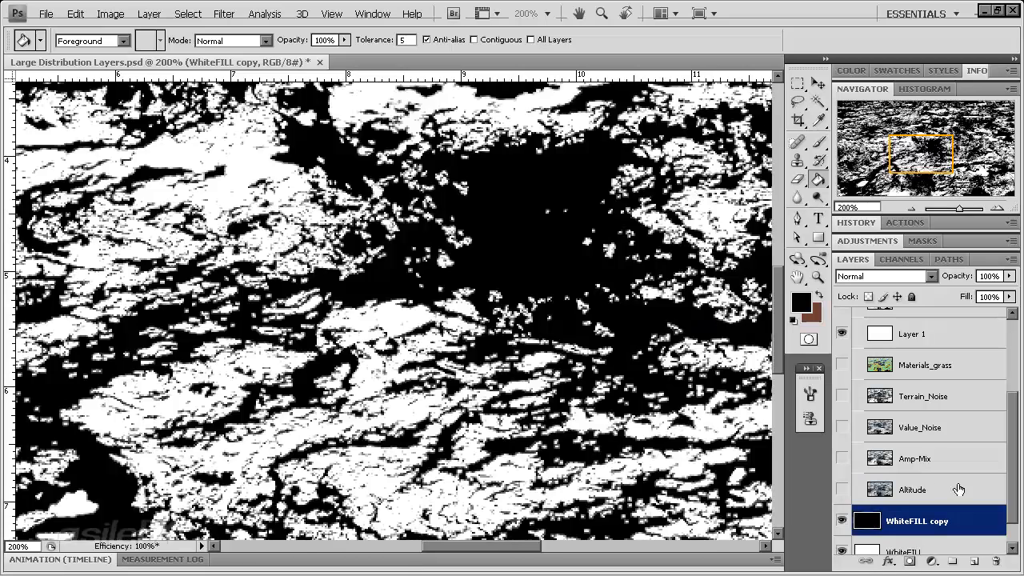
- Copy the orange areas of Materials_grass onto a new layer placed directly above Layer 1
click(911, 208)
mouse_move(936, 148)
mouse_down()
mouse_move(921, 143)
mouse_move(950, 144)
mouse_move(941, 145)
mouse_up()
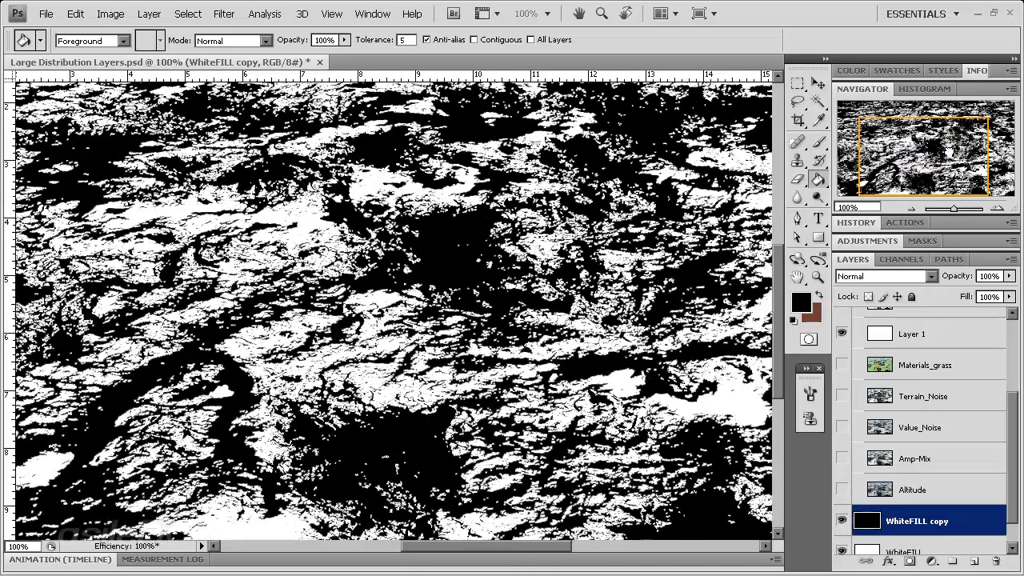
scroll(969, 380, up, 1)
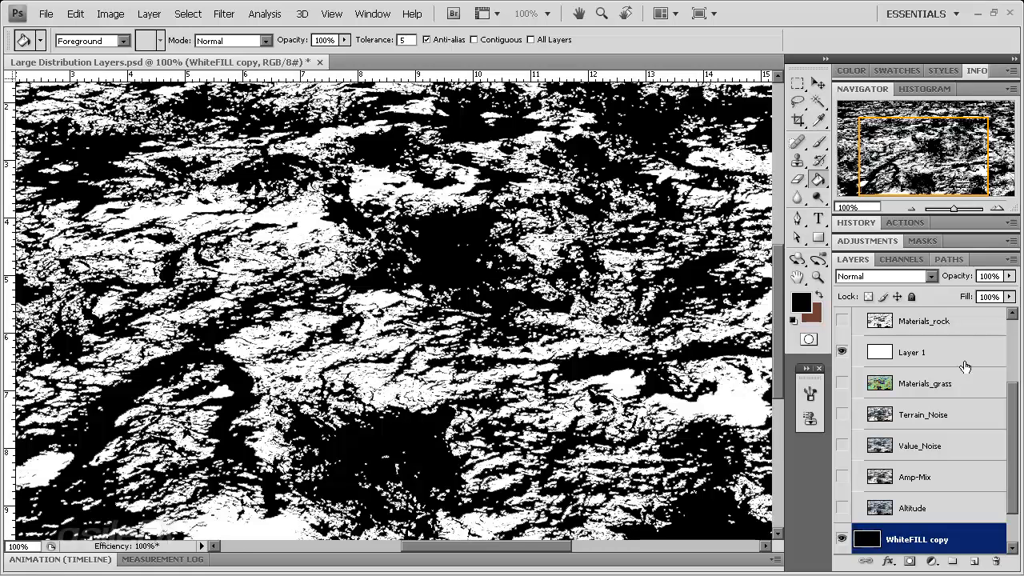
key(ctrl+alt+shift+e)
drag(941, 538, 941, 336)
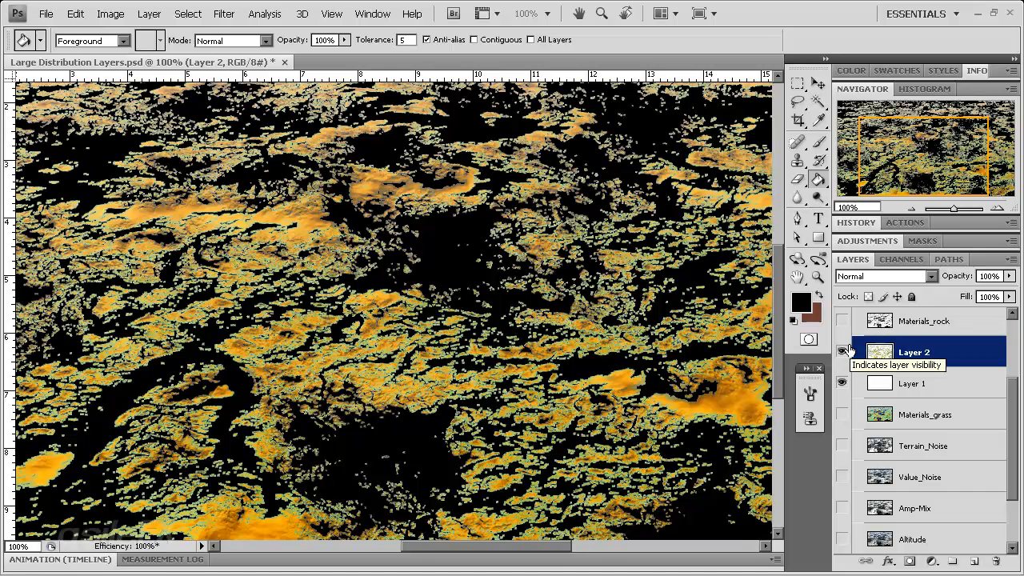
- Hide Layer 2 and show Terrain_Noise beneath the white mask on Layer 1
click(996, 208)
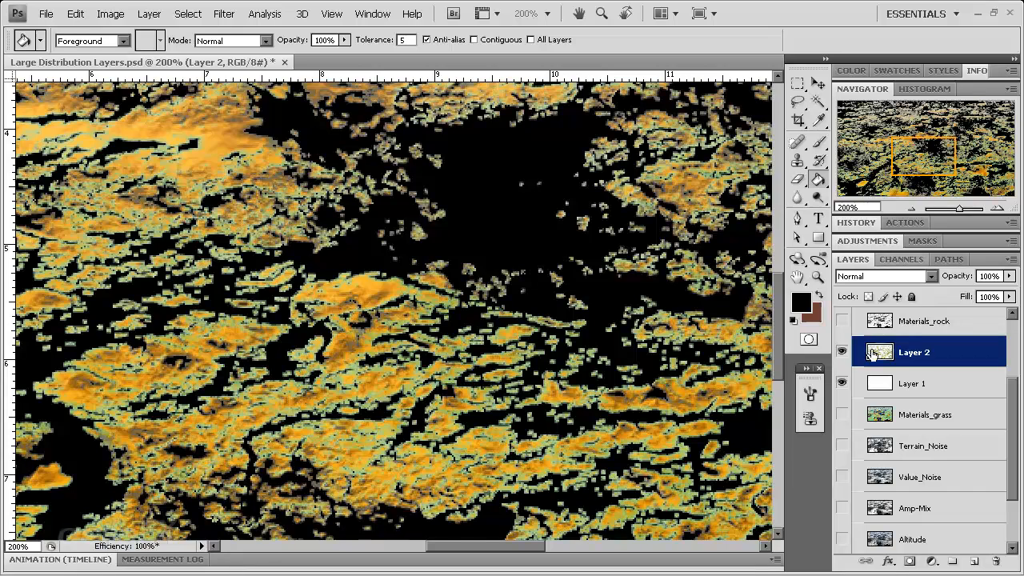
click(842, 351)
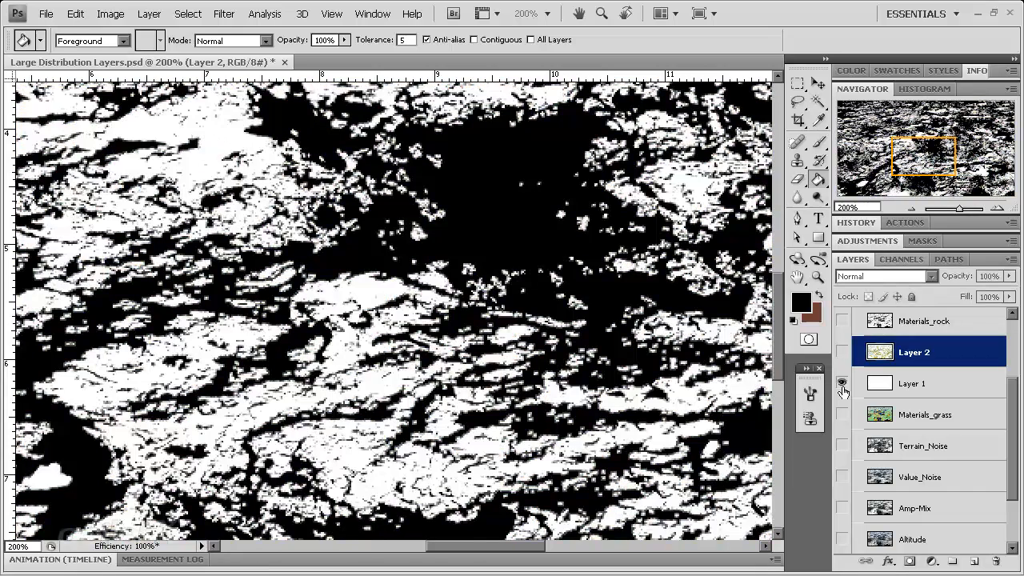
click(912, 208)
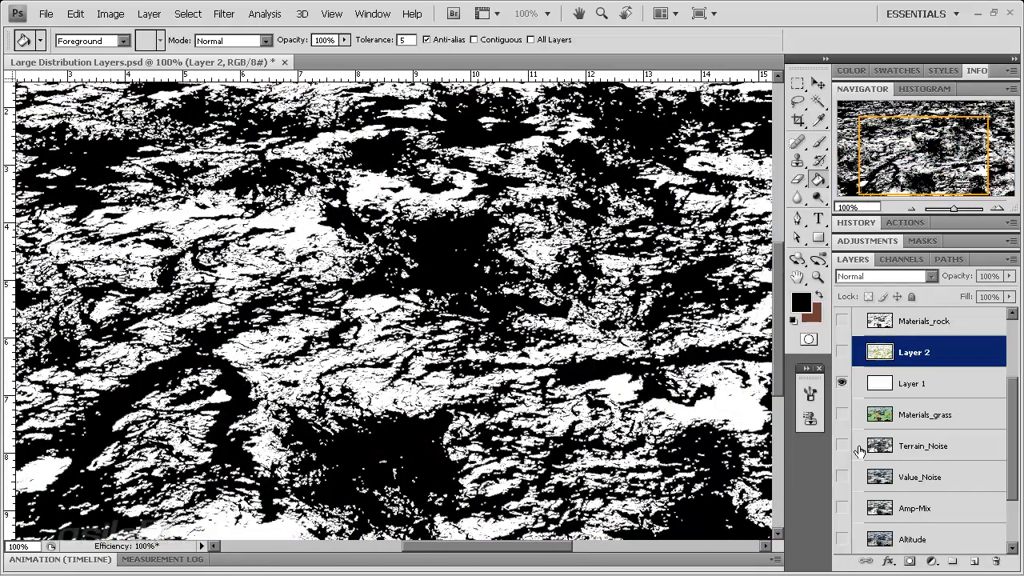
click(842, 447)
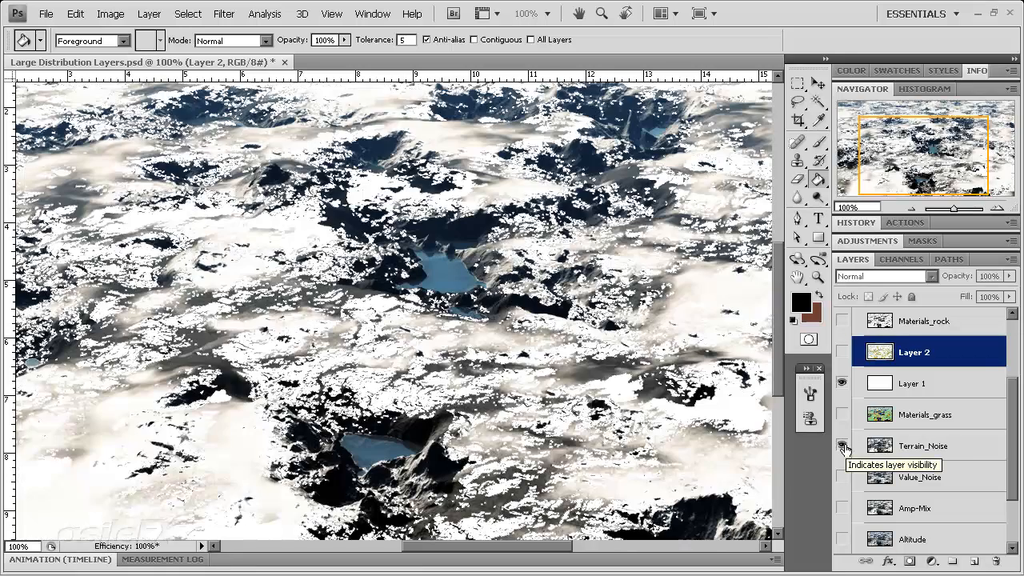
- Compare the orange areas on Layer 2 and the white mask on Layer 1 against Terrain_Noise by toggling their visibility
click(842, 383)
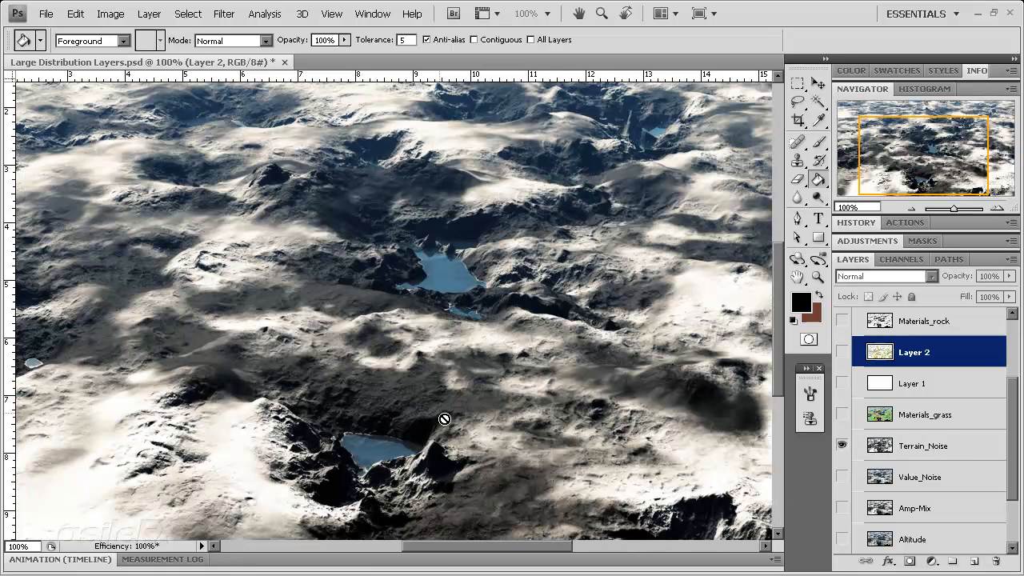
click(842, 352)
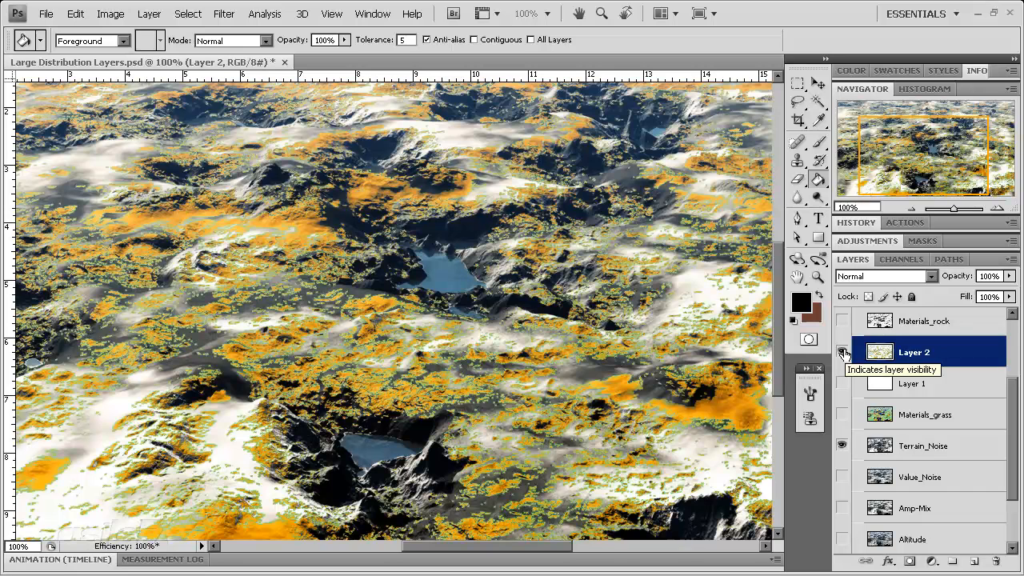
click(842, 352)
click(842, 383)
mouse_move(905, 153)
mouse_down()
mouse_move(932, 152)
mouse_move(916, 152)
mouse_up()
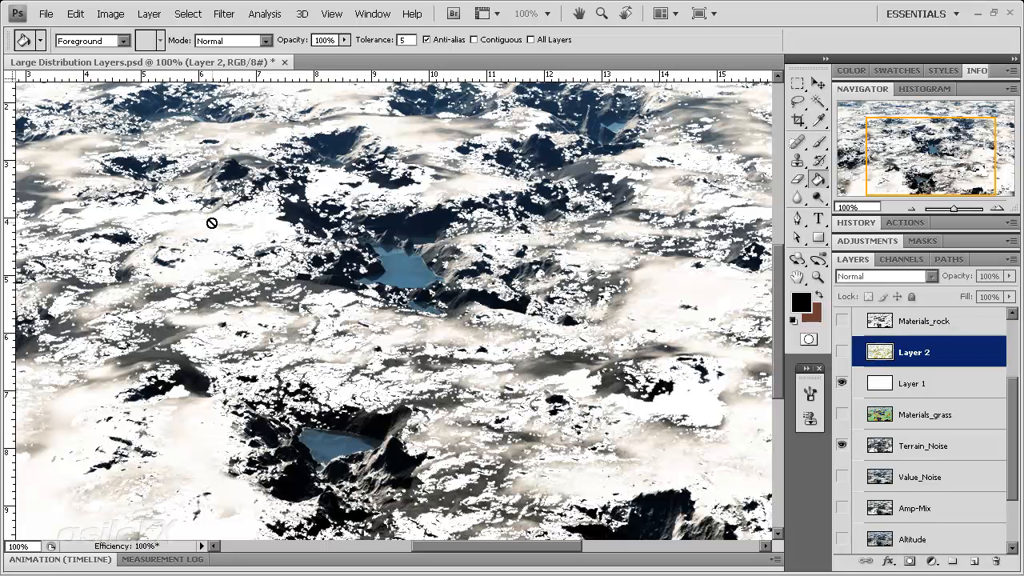
click(928, 383)
click(902, 275)
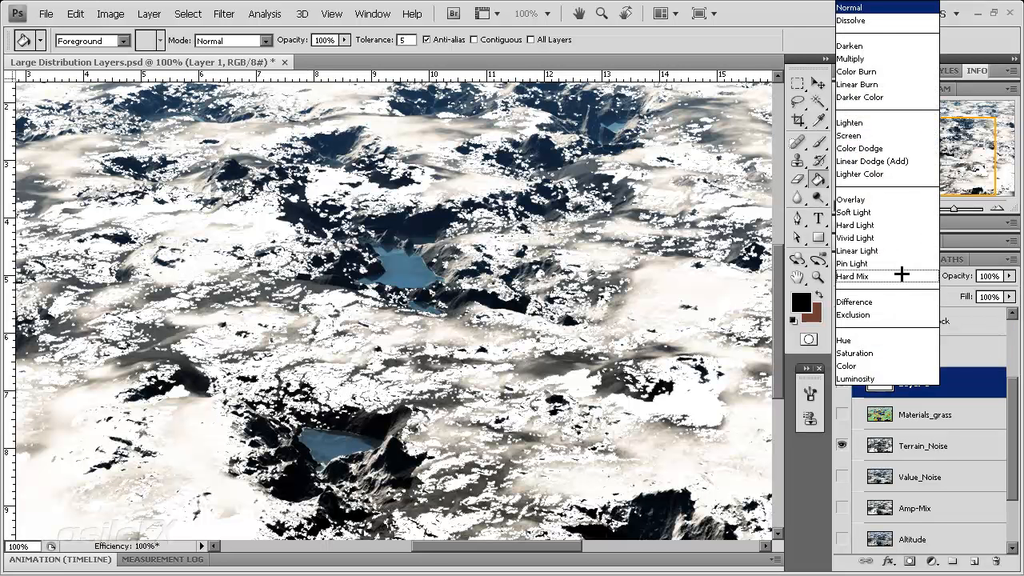
click(899, 98)
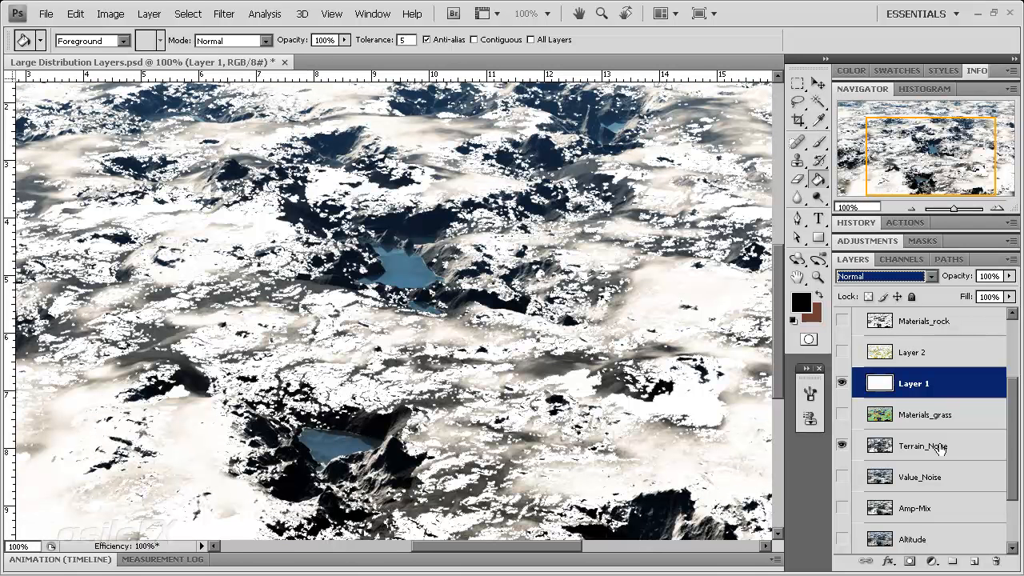
- Duplicate the Terrain_Noise layer, invert the copy's colours and hide the original
click(941, 448)
drag(941, 448, 974, 560)
click(841, 446)
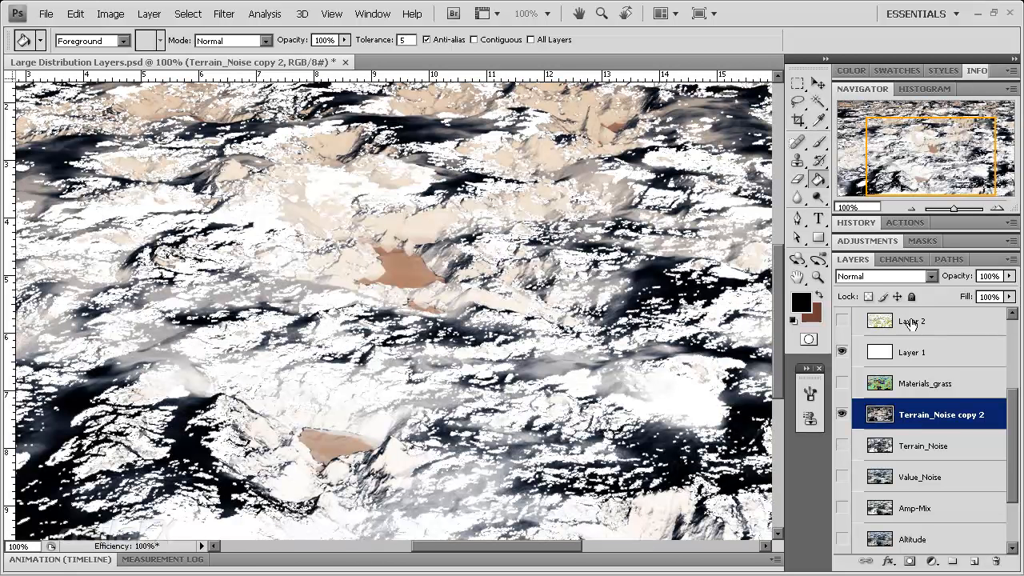
- Set the blend mode of Layer 1 to Lighten
click(930, 351)
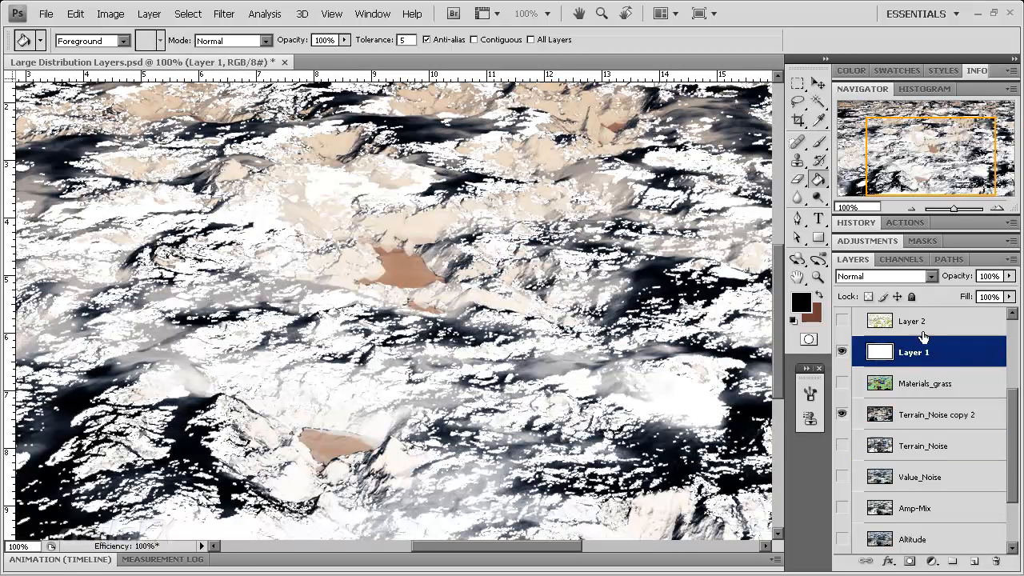
click(896, 277)
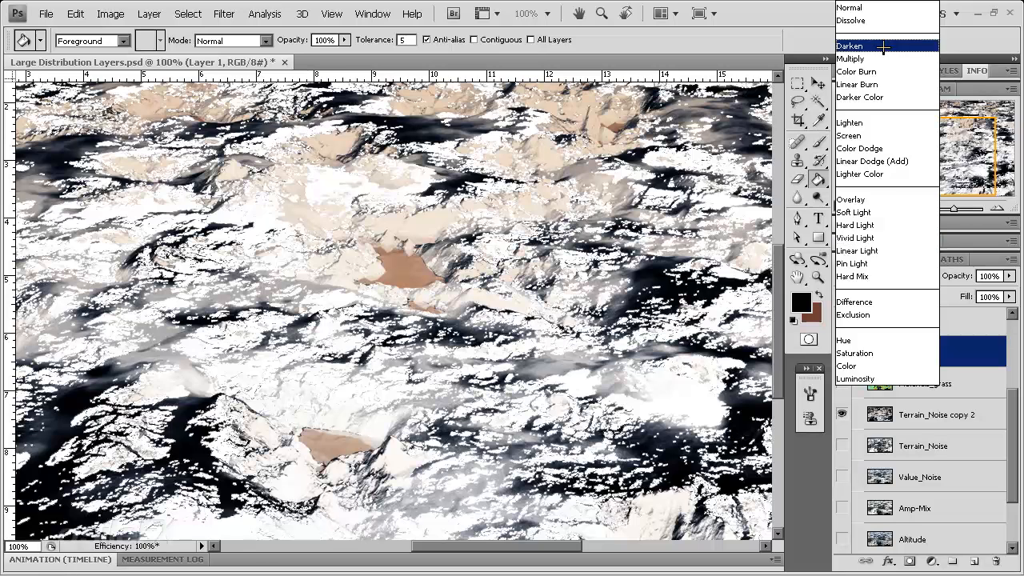
click(884, 43)
key(Down)
key(Down)
key(Down)
key(Down)
key(Down)
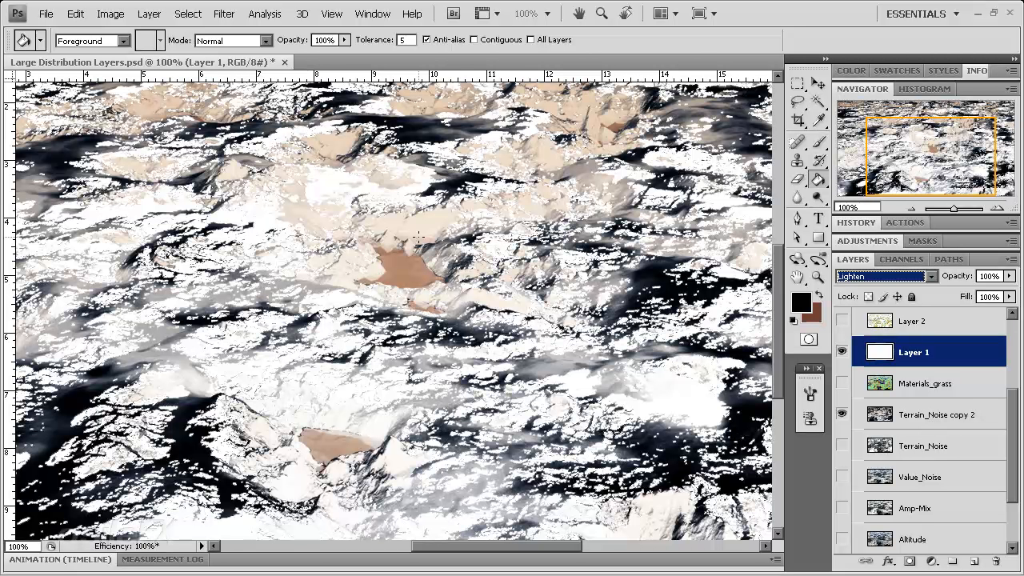
- Duplicate the original Terrain_Noise layer and hide Terrain_Noise copy 2 and Layer 1, leaving the new copy showing
drag(912, 441, 974, 560)
click(841, 383)
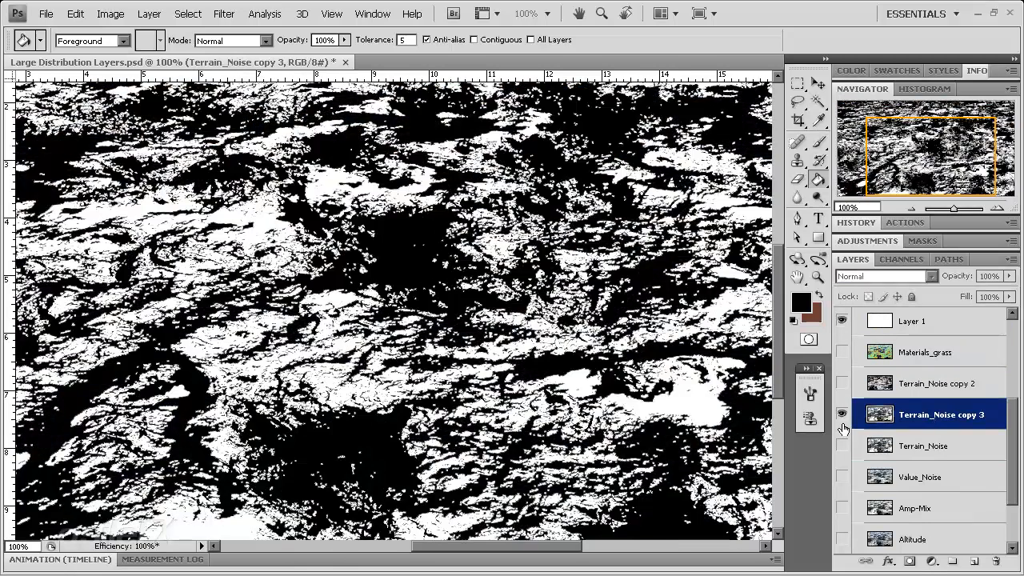
click(842, 413)
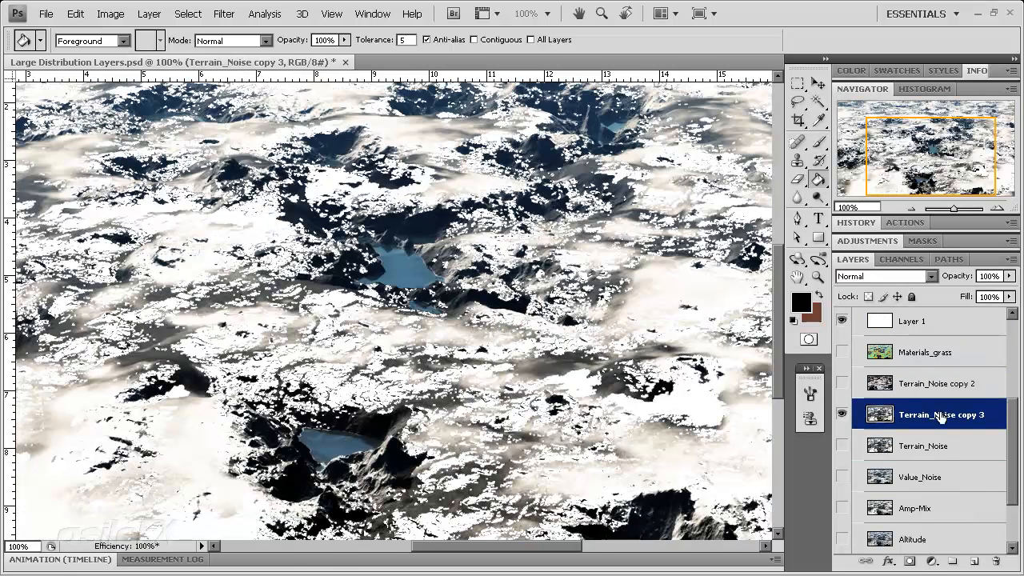
click(842, 321)
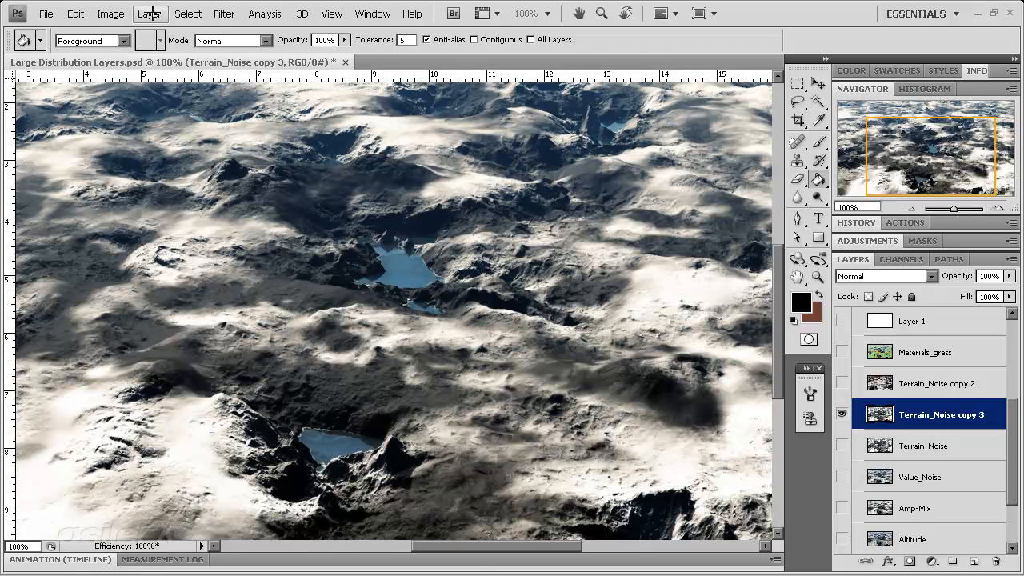
- Convert the new Terrain_Noise copy to pure black and white with Threshold and invert its colours
click(110, 13)
mouse_move(155, 60)
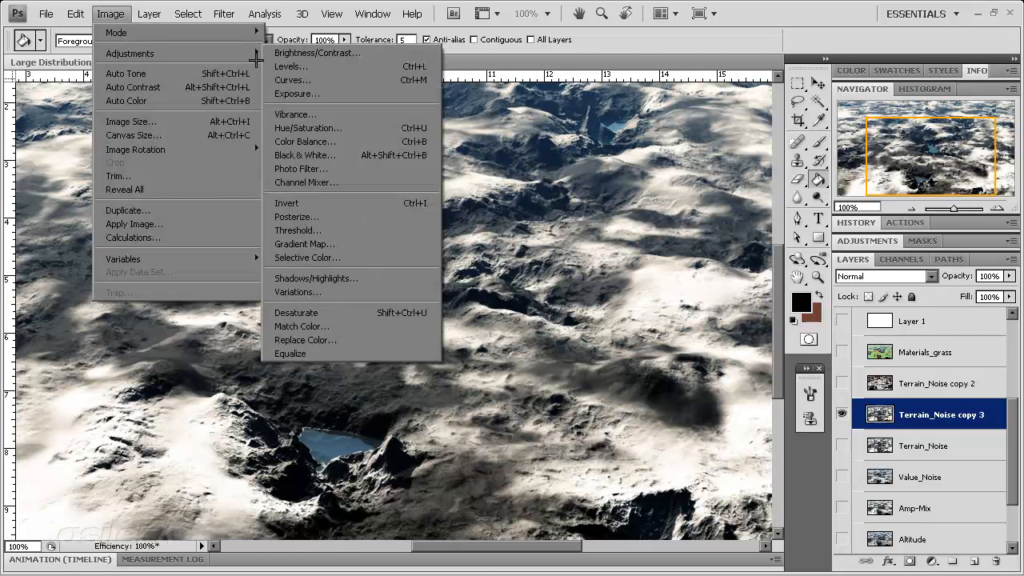
click(320, 230)
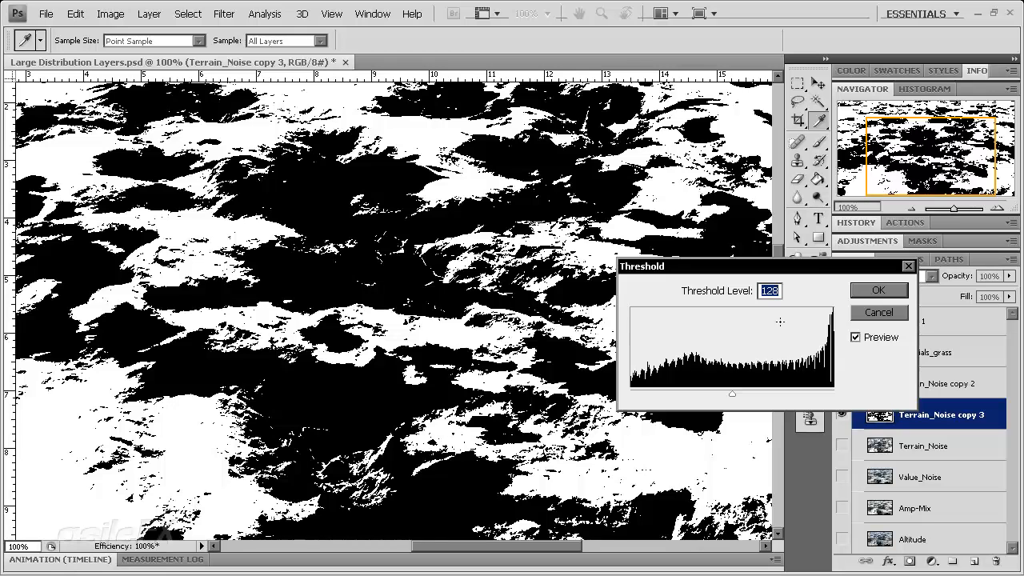
drag(732, 394, 719, 393)
click(873, 291)
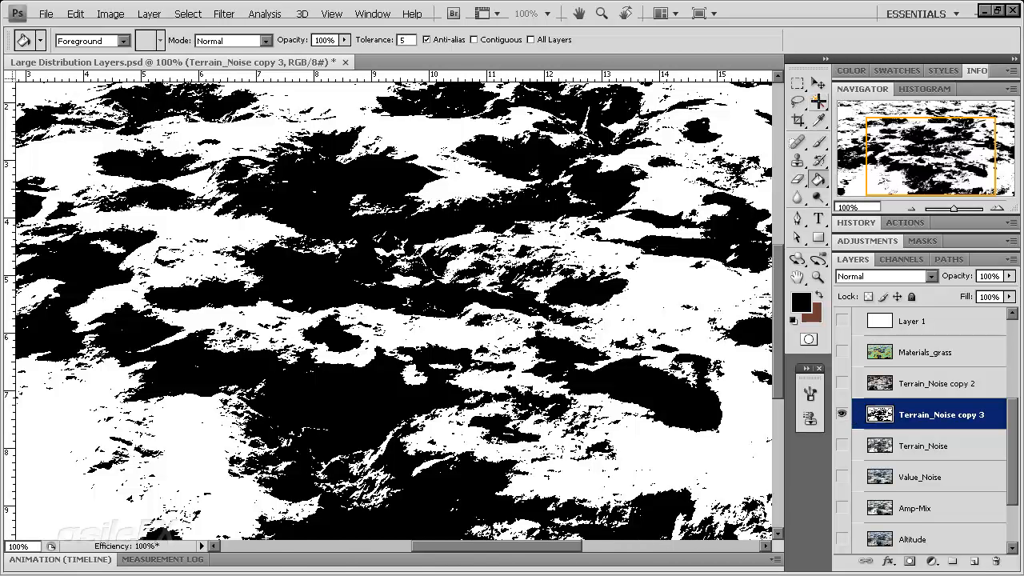
key(ctrl+z)
- Delete the white areas of the thresholded noise copy using the Magic Wand, show Layer 1 and clear the selection
click(818, 101)
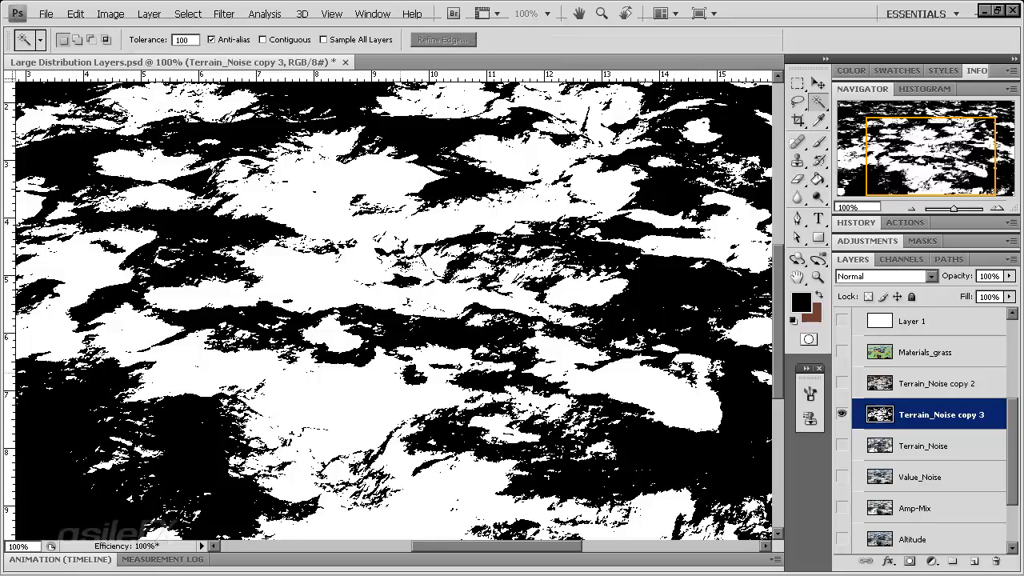
click(366, 388)
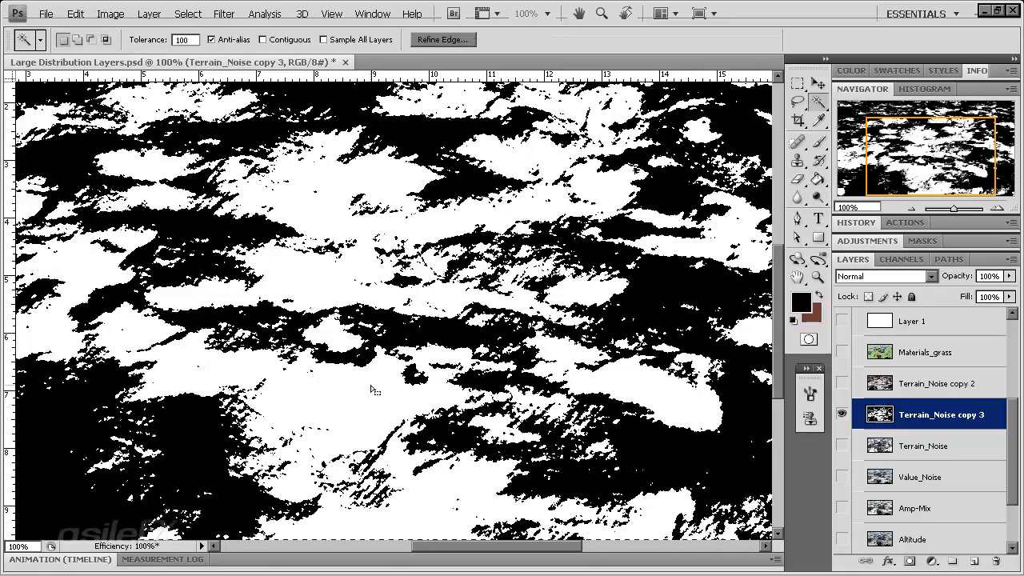
key(alt+BackSpace)
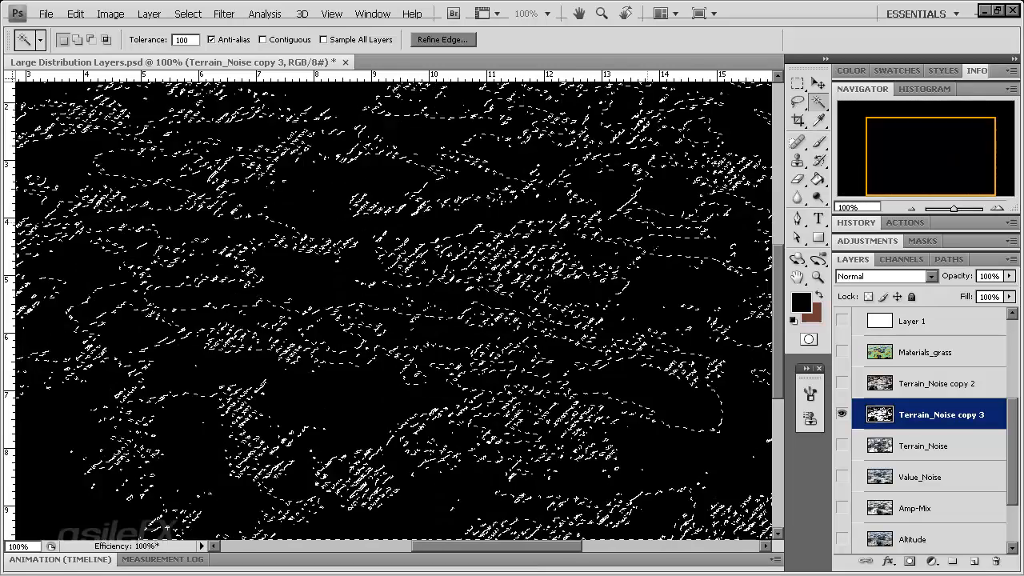
key(m)
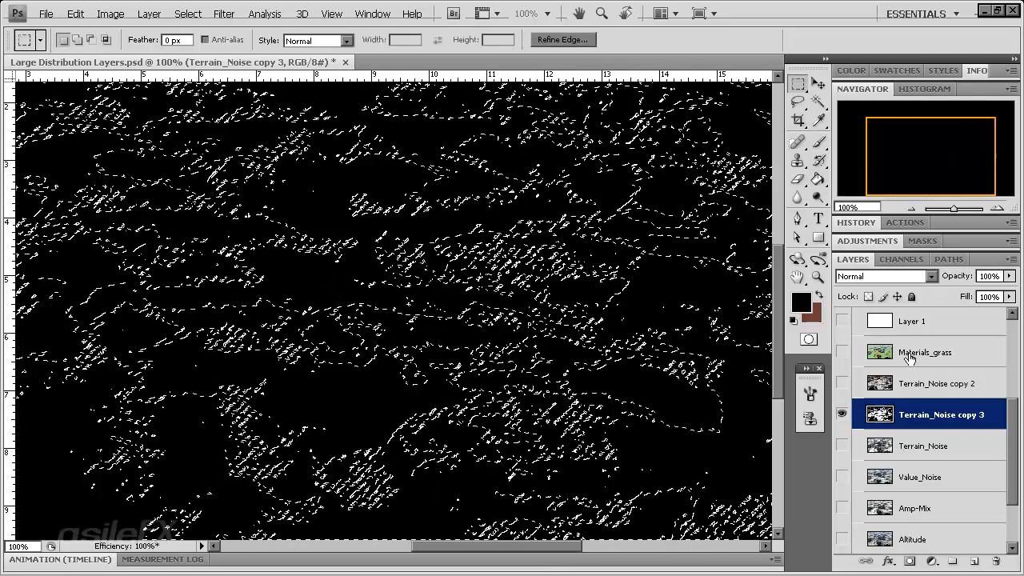
click(841, 320)
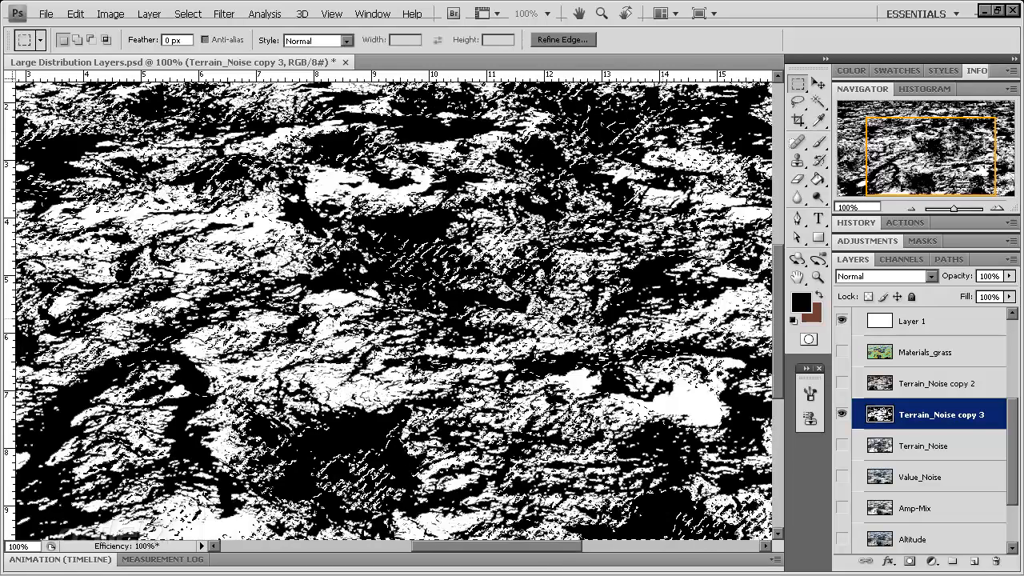
key(ctrl+d)
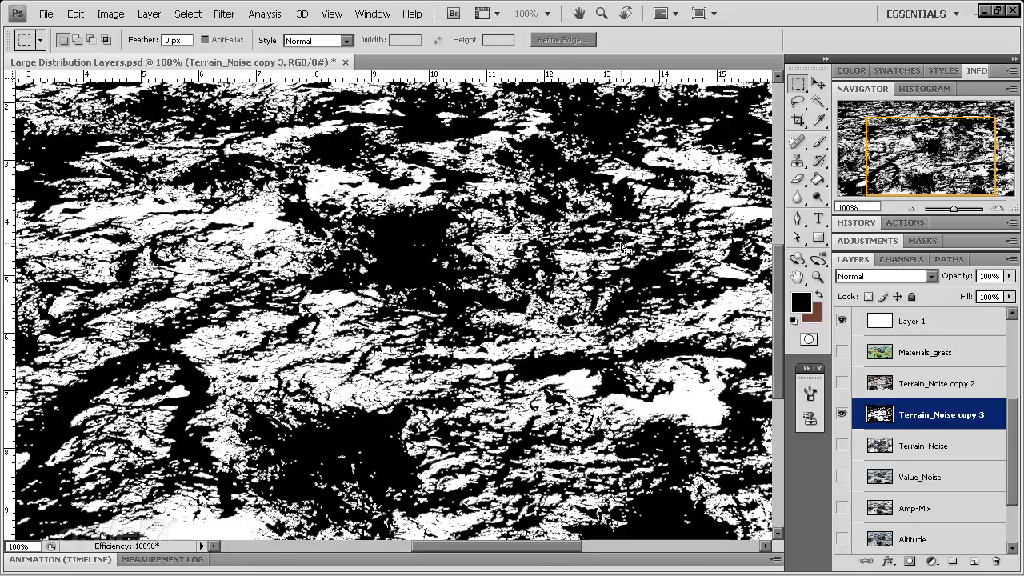
- Move Layer 1 directly beneath the thresholded noise copy in the layer order
drag(951, 334, 953, 429)
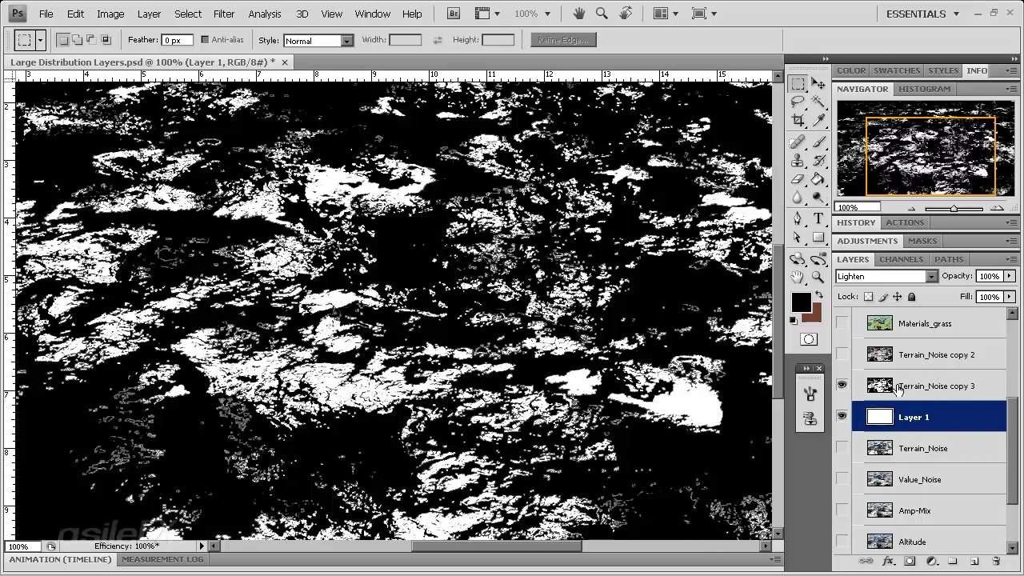
click(924, 387)
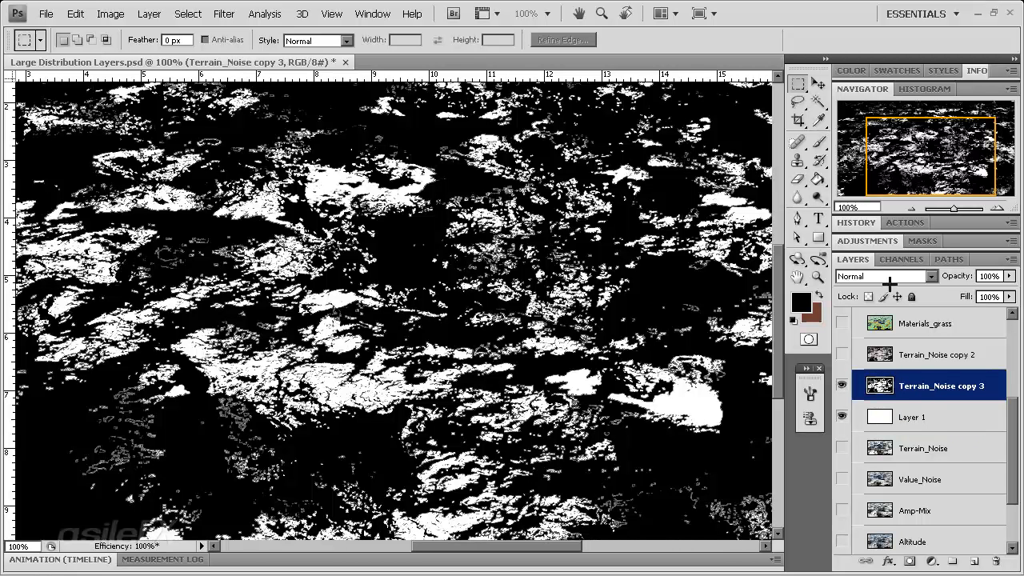
click(948, 420)
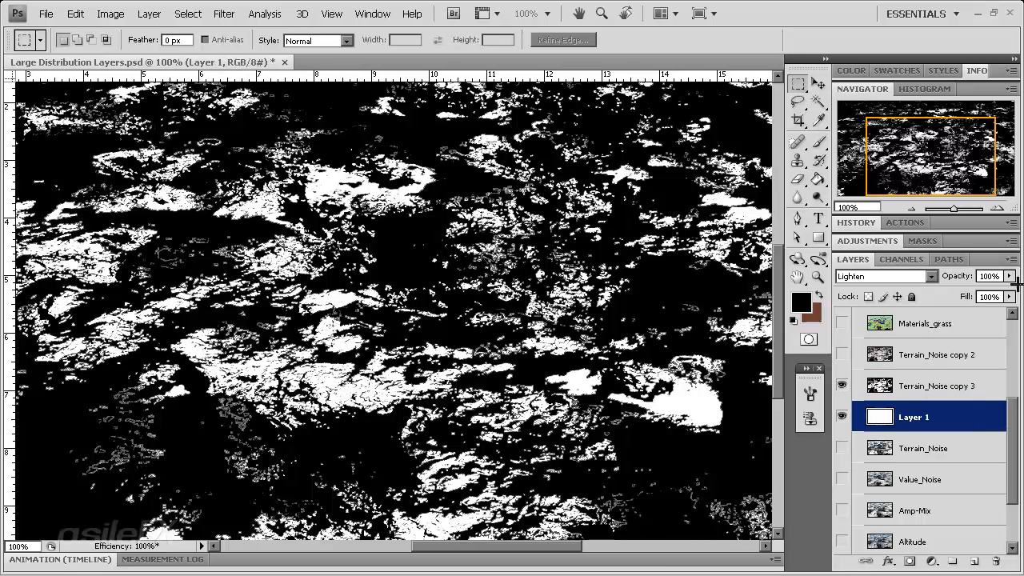
click(1011, 275)
mouse_move(1011, 275)
mouse_down()
mouse_move(994, 289)
mouse_move(954, 291)
mouse_move(1018, 292)
mouse_up()
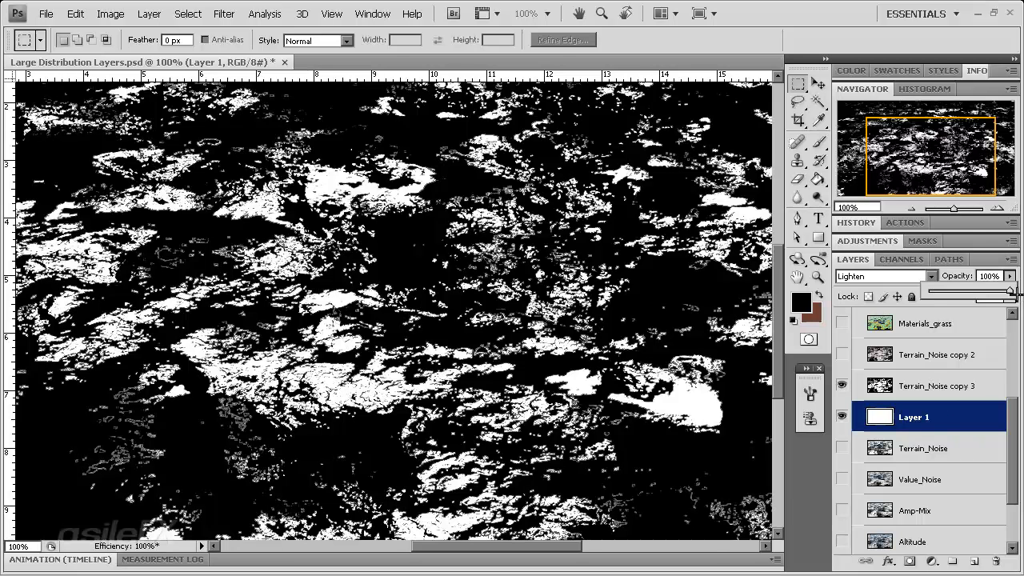
- Compare the Layer 1 mask with and without the thresholded noise copy by toggling the copy's visibility
click(940, 391)
click(842, 386)
click(842, 386)
click(842, 385)
click(843, 385)
click(842, 385)
click(842, 385)
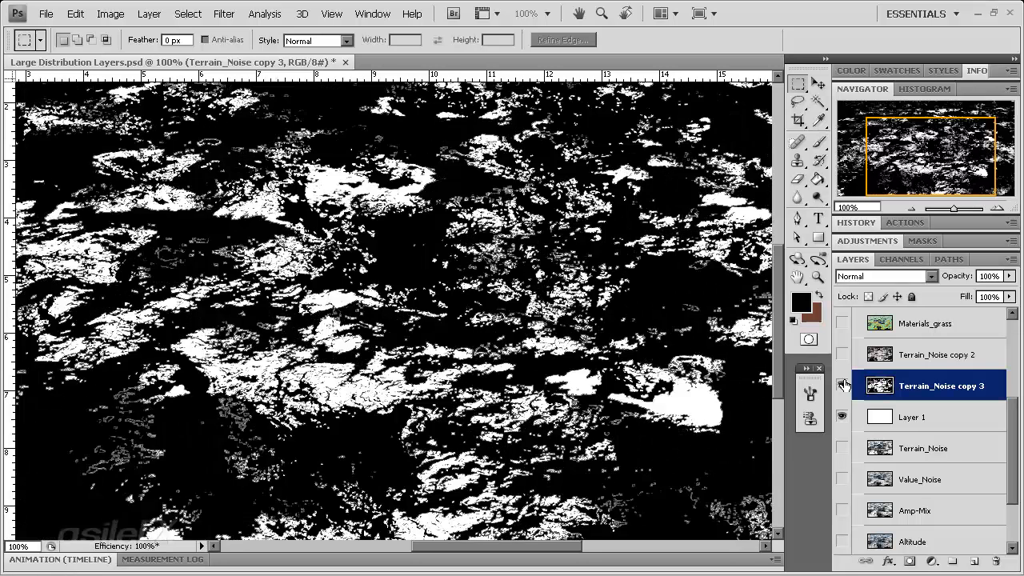
click(842, 386)
click(843, 385)
click(842, 385)
click(842, 386)
- Overlay the Material_A_0001 render on the combined masks at 46% opacity
scroll(924, 424, up, 5)
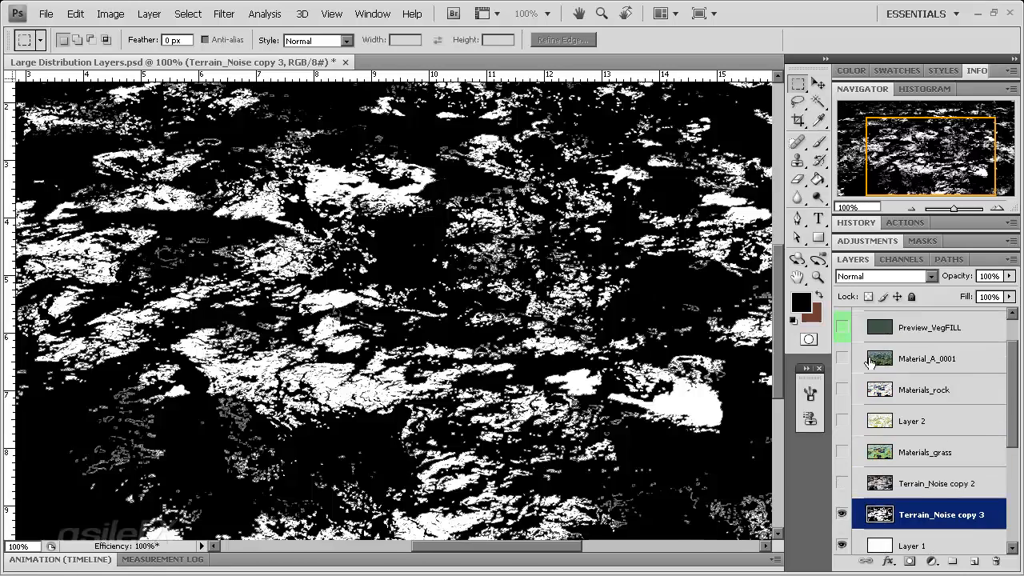
click(842, 358)
click(928, 359)
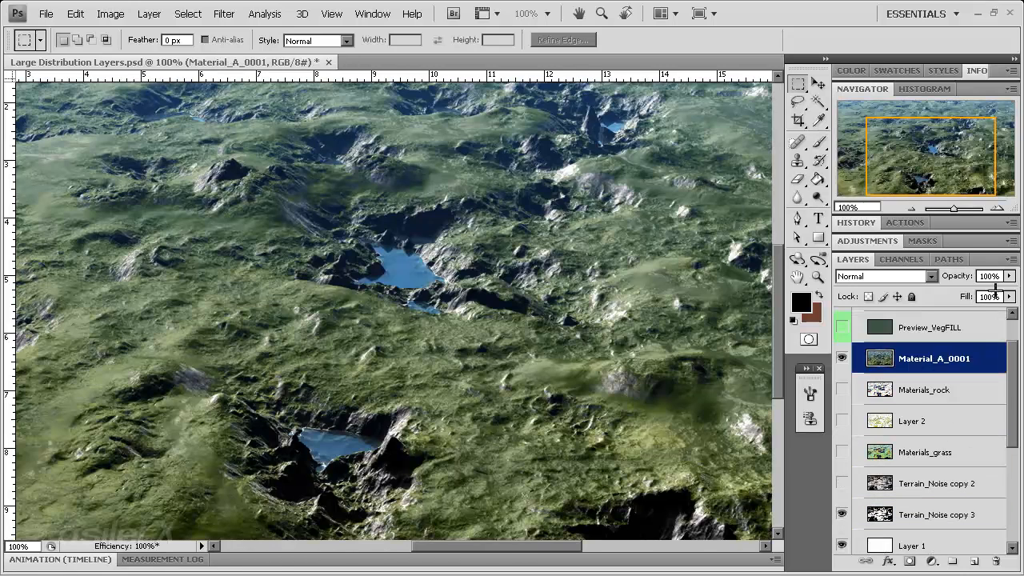
drag(1007, 277, 967, 297)
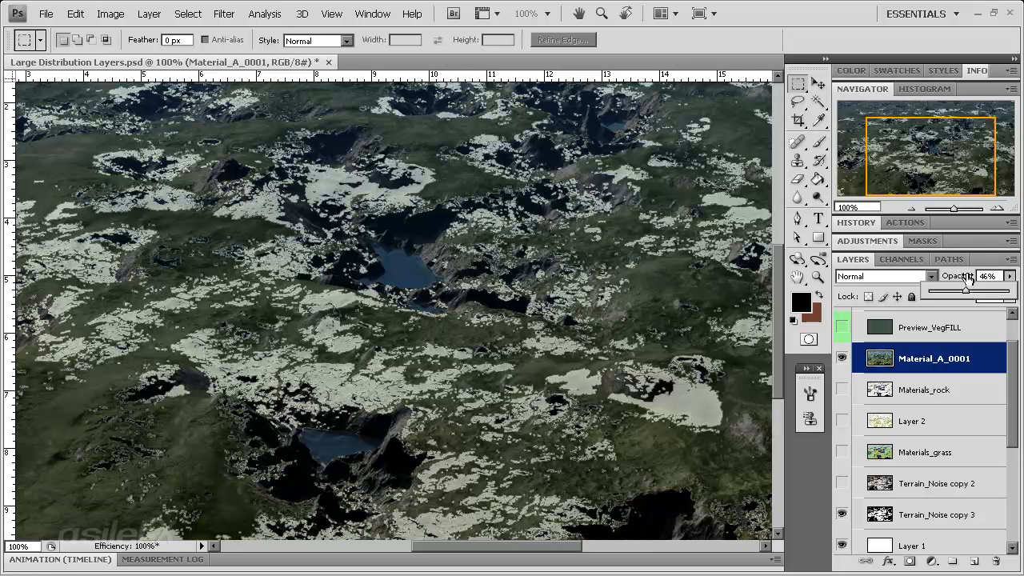
drag(944, 169, 946, 205)
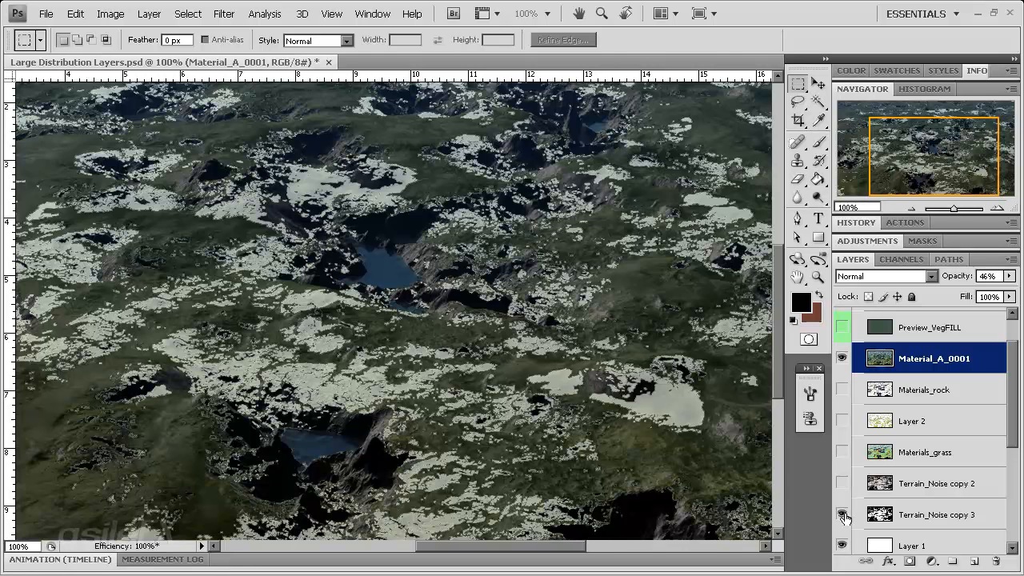
- Hide the thresholded noise copy and Layer 1, leaving Material_A_0001 showing alone over the black background
click(841, 358)
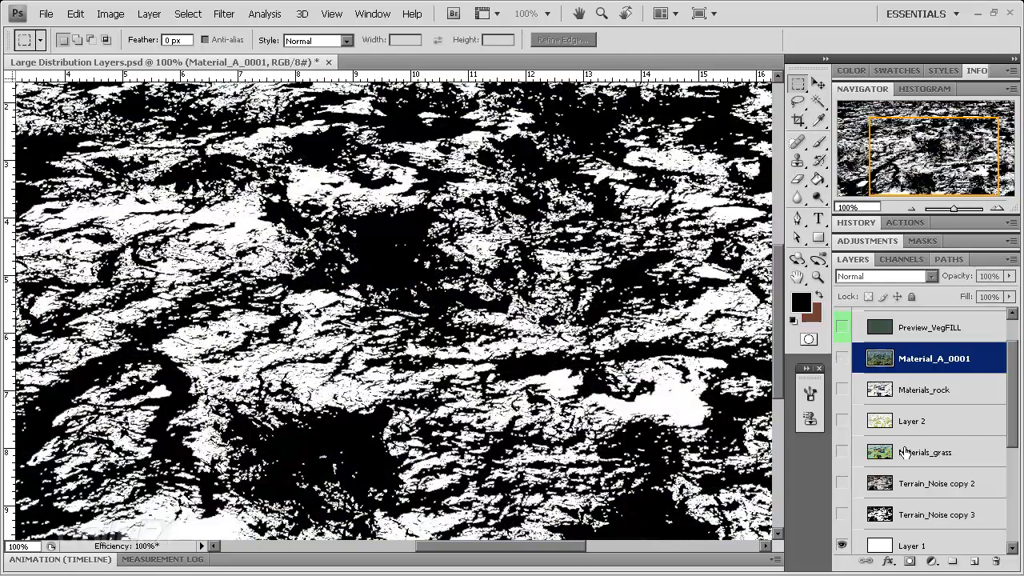
scroll(905, 452, down, 1)
click(841, 508)
scroll(888, 496, down, 5)
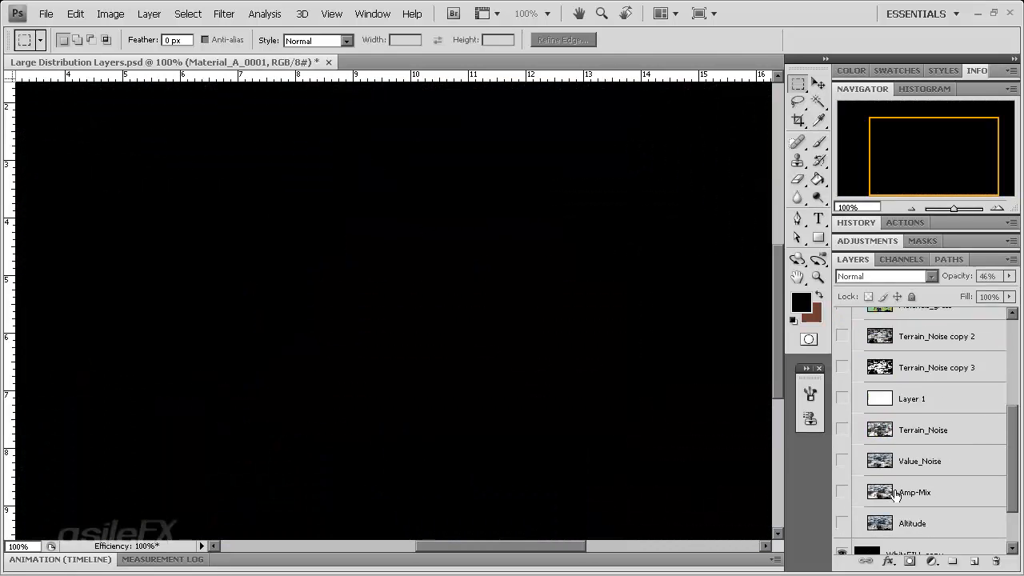
scroll(894, 448, up, 5)
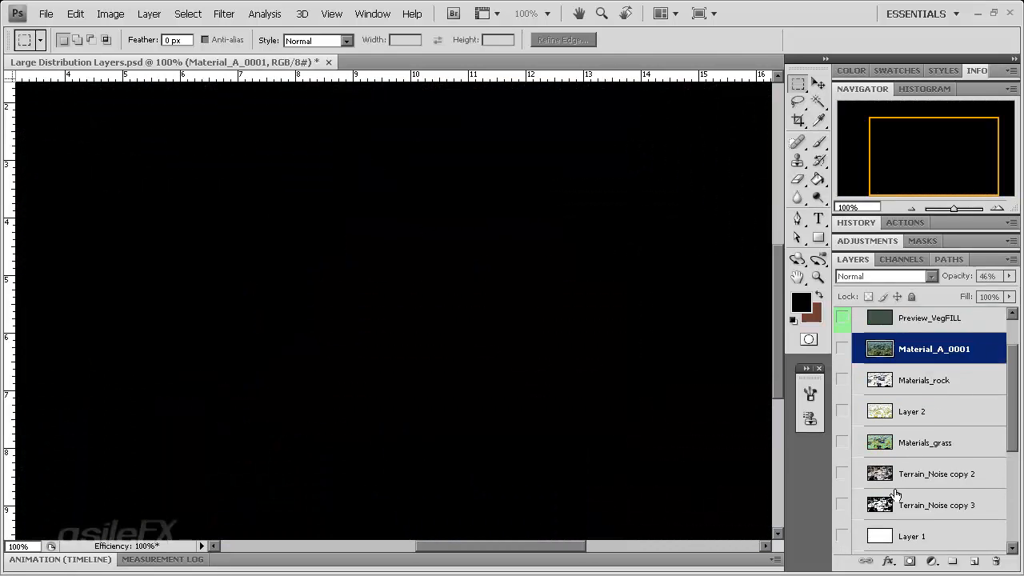
click(841, 349)
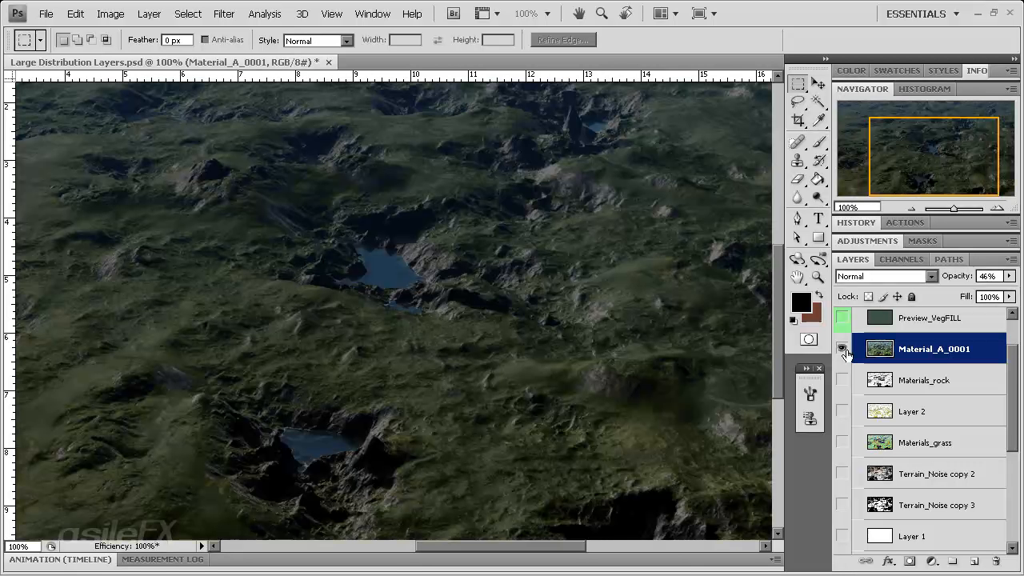
- Set the opacity of Material_A_0001 to 100%
click(1009, 275)
drag(965, 290, 1019, 286)
click(948, 383)
click(963, 352)
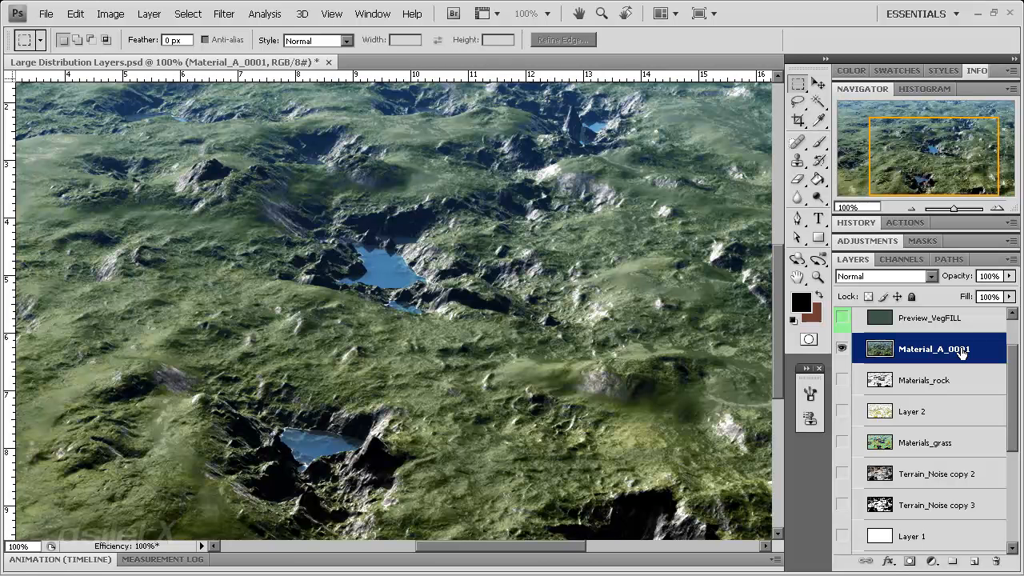
drag(910, 147, 905, 144)
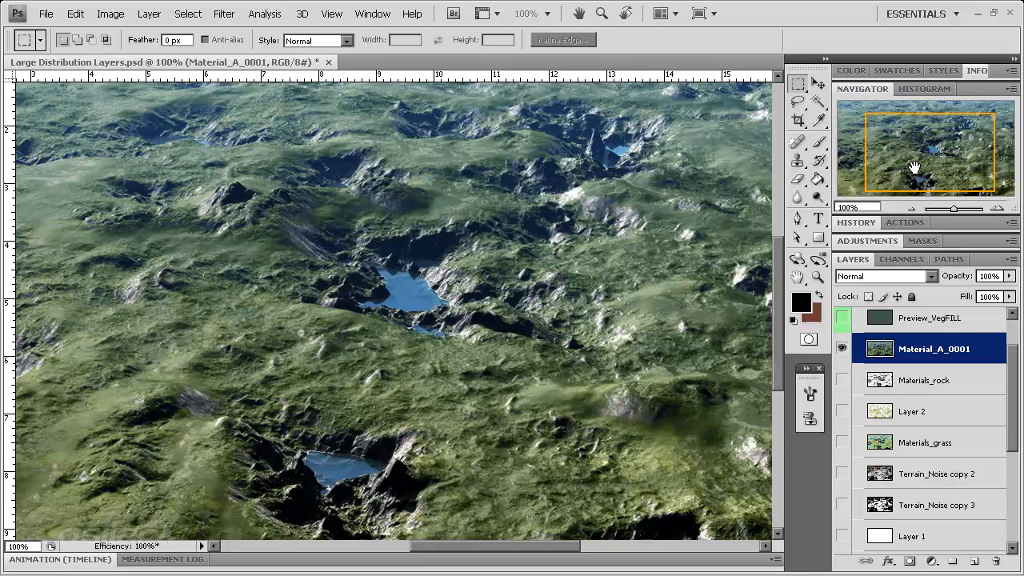
mouse_move(913, 166)
mouse_down()
mouse_move(907, 156)
mouse_move(925, 167)
mouse_up()
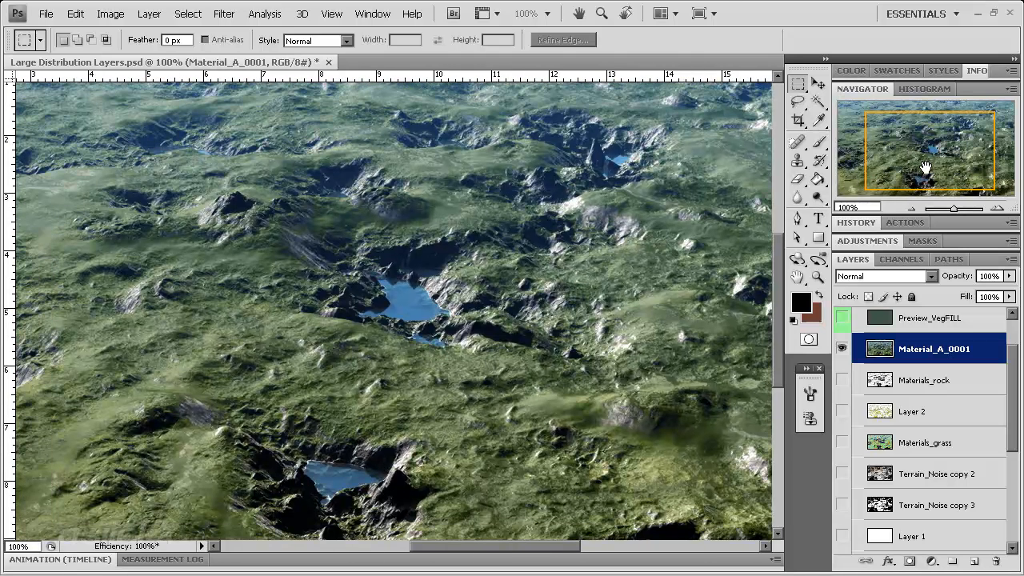
drag(925, 166, 914, 169)
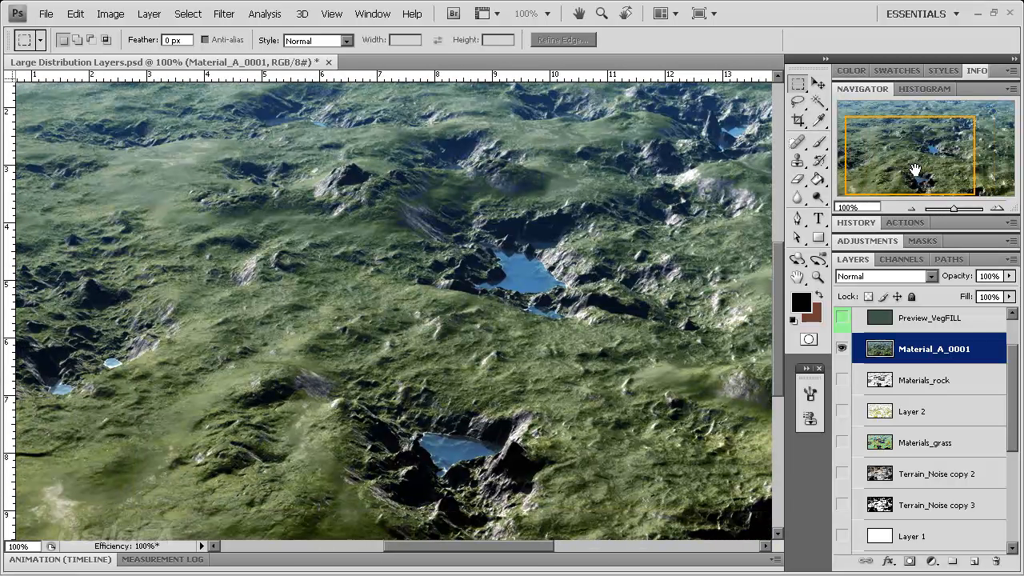